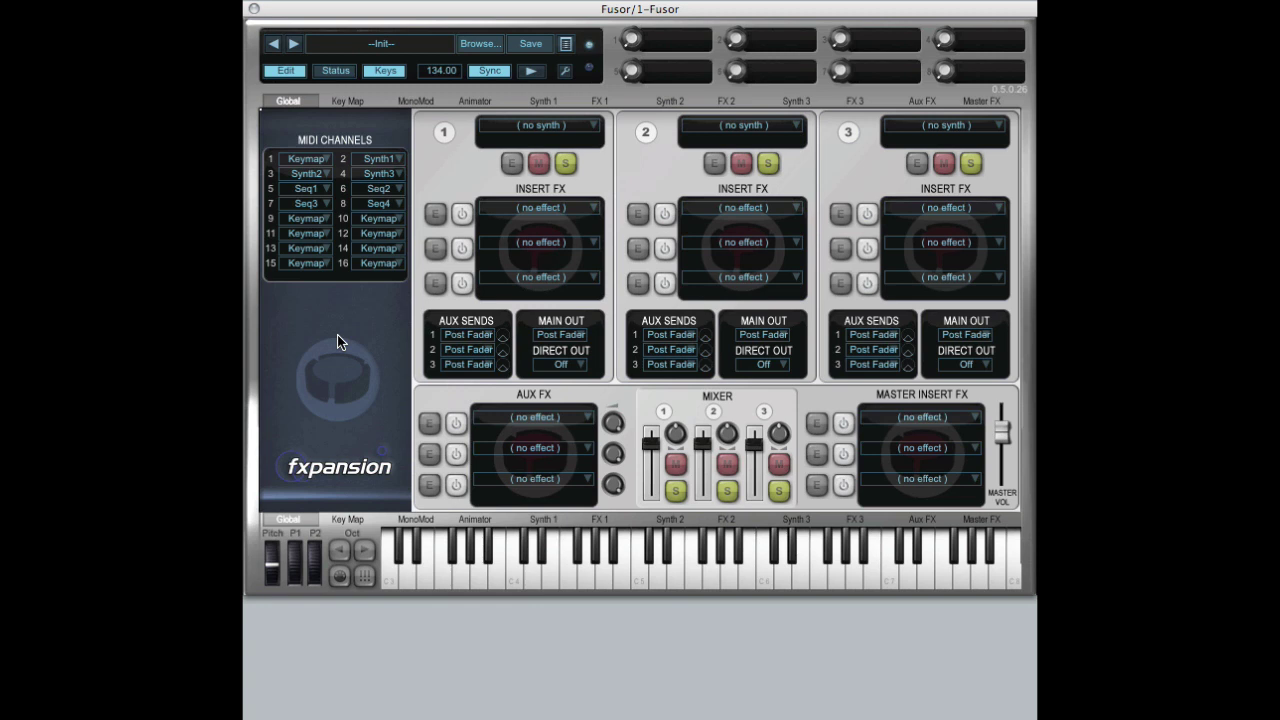
pyautogui.click(328, 164)
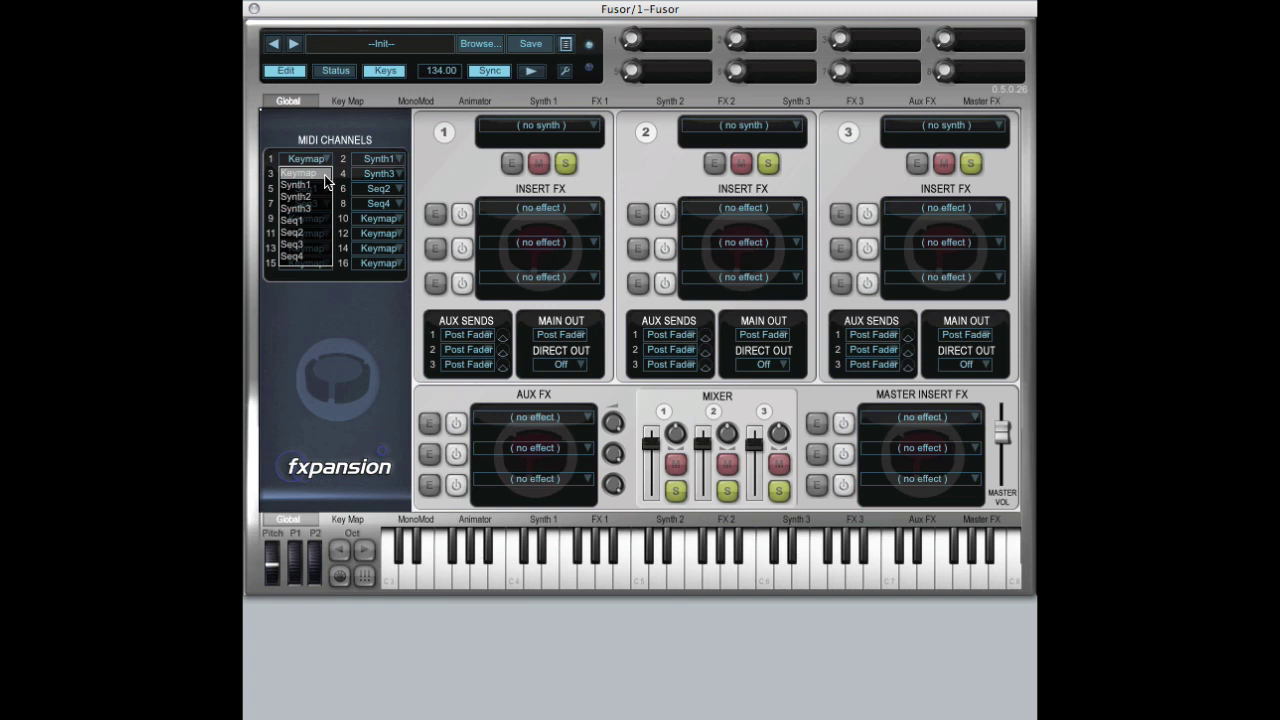
pyautogui.click(318, 196)
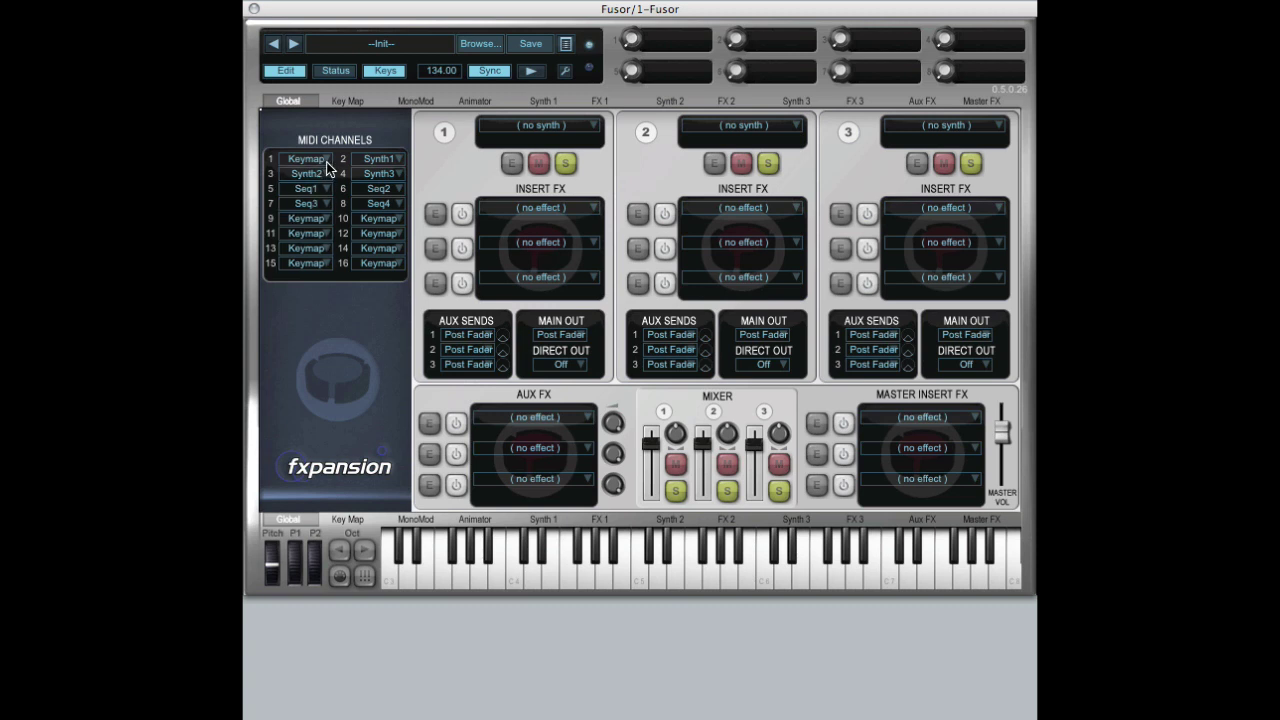
pyautogui.click(352, 520)
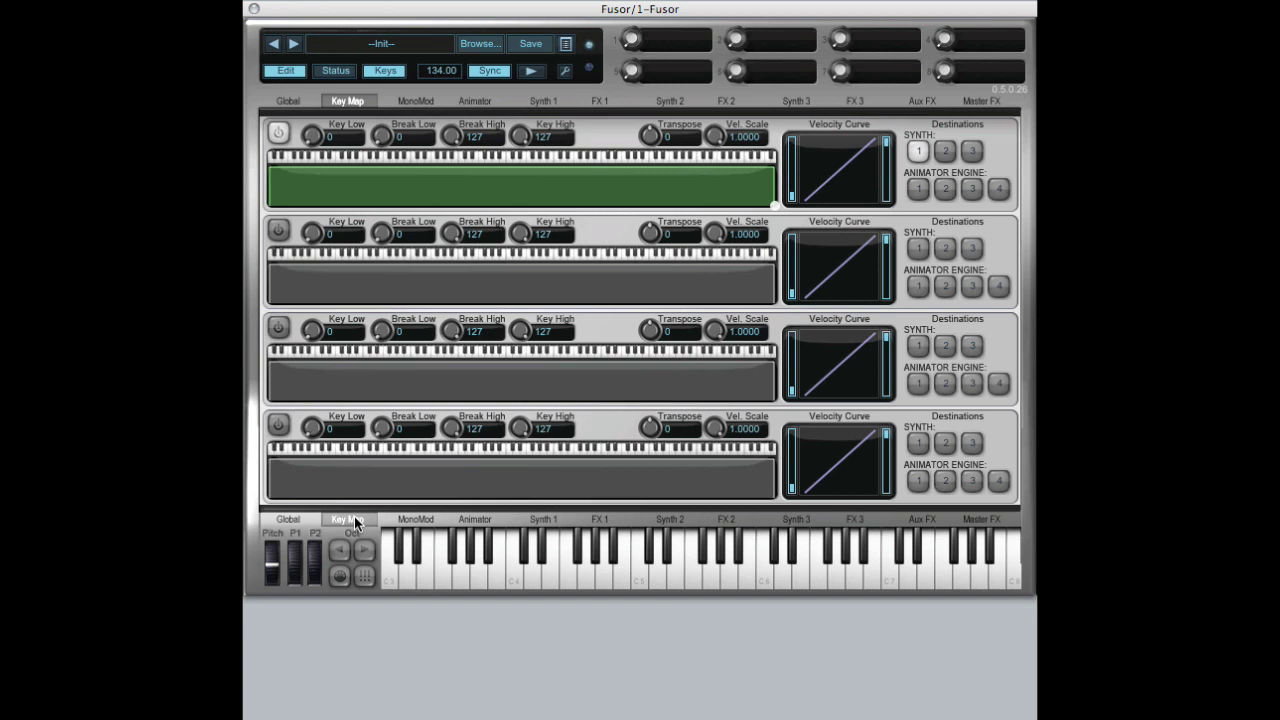
pyautogui.moveTo(354, 516); pyautogui.dragTo(487, 384)
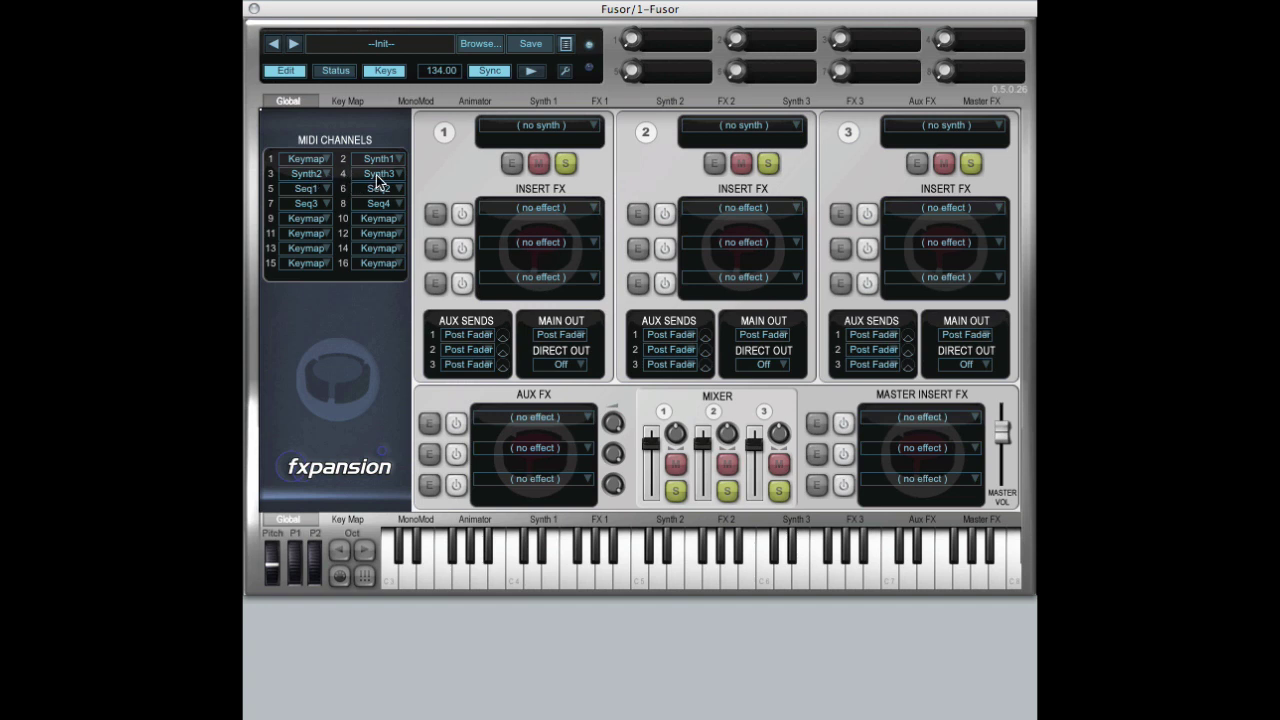
pyautogui.click(311, 190)
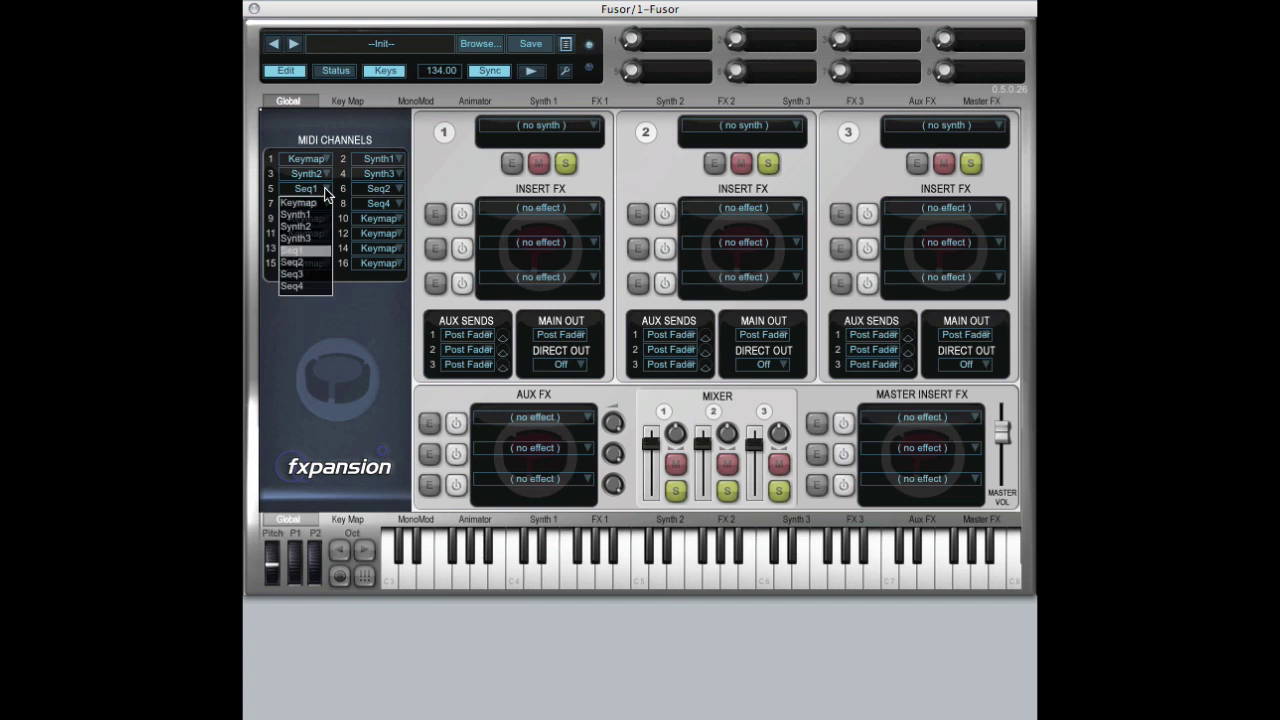
pyautogui.click(305, 266)
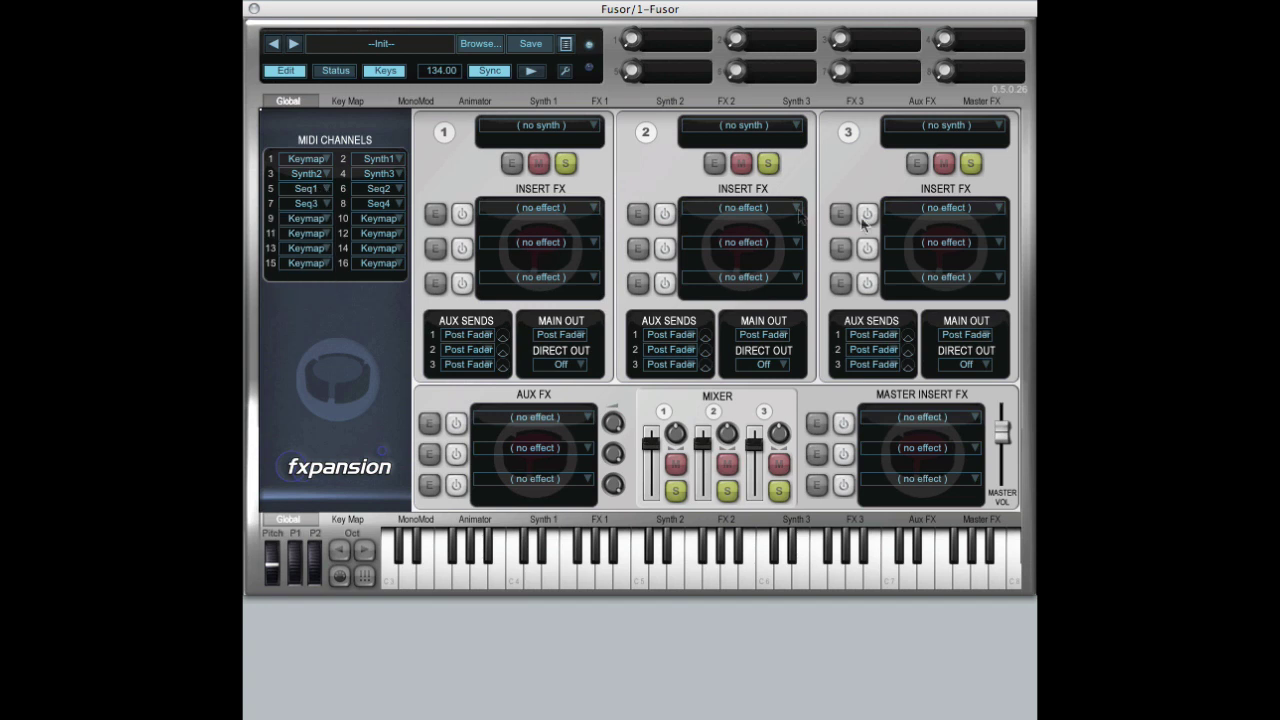
# Choose Amber for synth slot 1 and load its Pad > PD 1978 Strings preset.
pyautogui.click(594, 128)
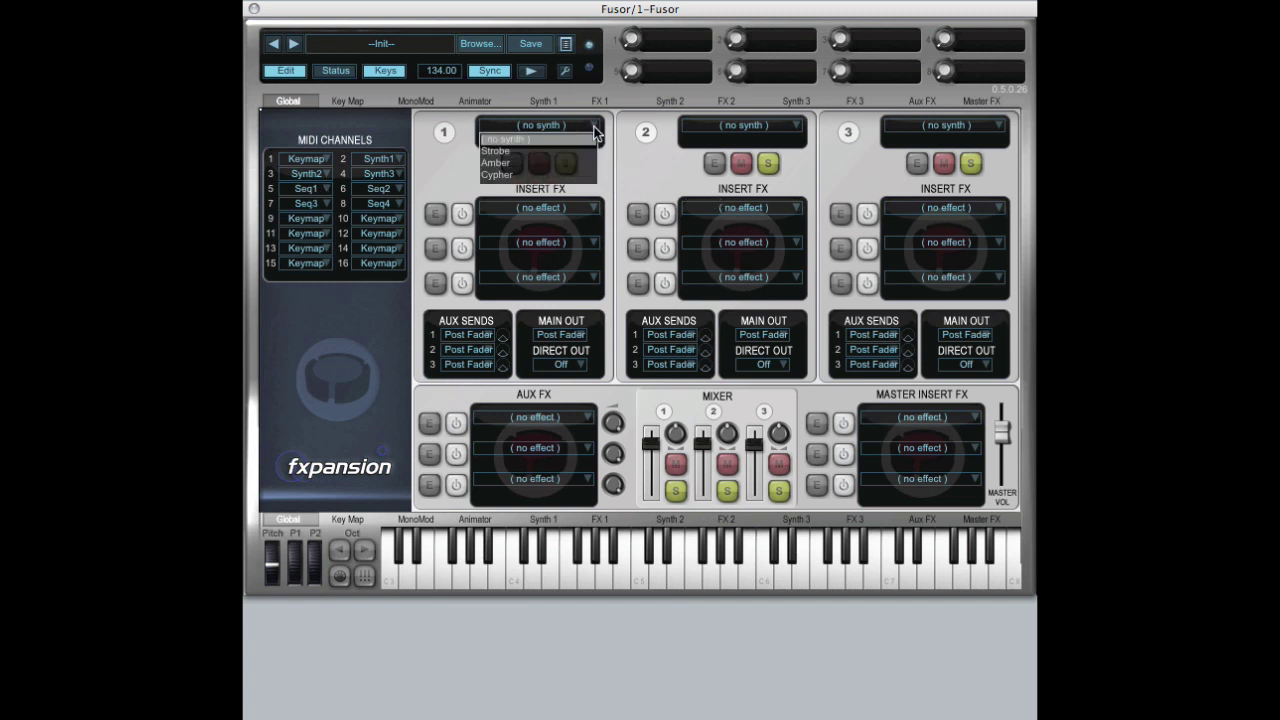
pyautogui.click(559, 164)
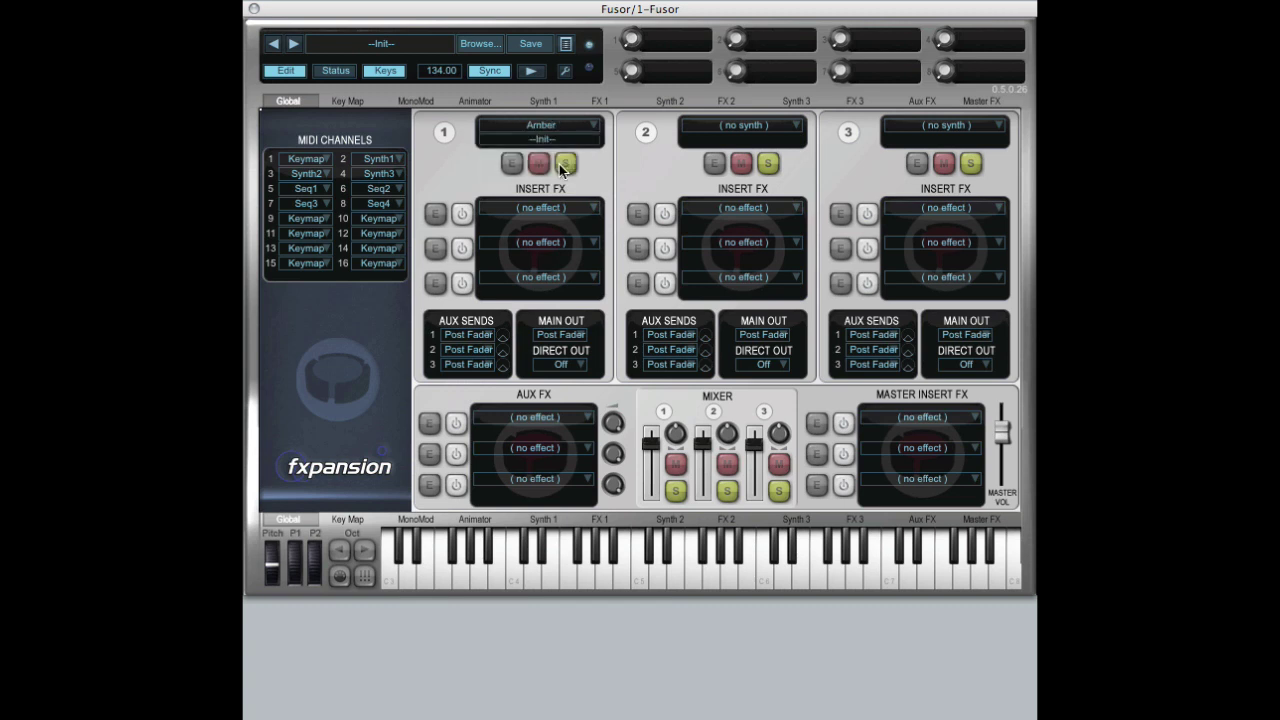
pyautogui.click(540, 139)
pyautogui.moveTo(629, 226)
pyautogui.click(720, 183)
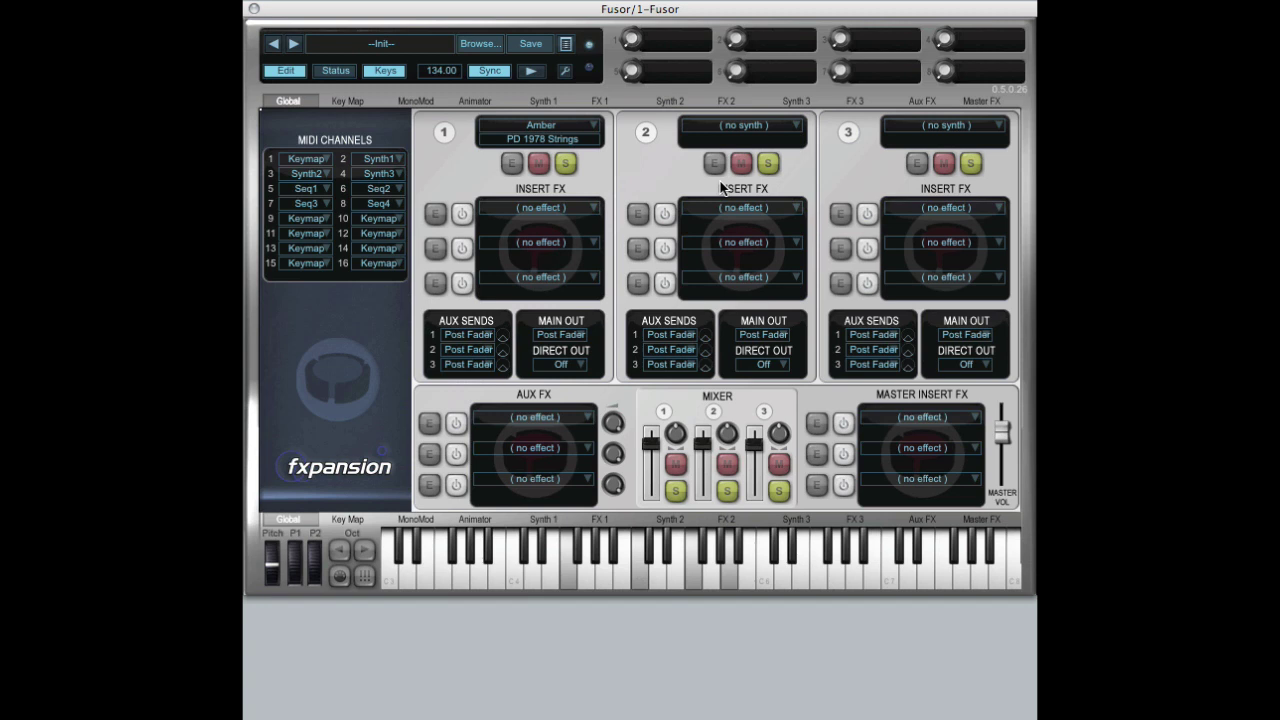
# Put a Phaser in slot 1's first Insert FX slot and apply its Nice on Pads preset.
pyautogui.click(589, 217)
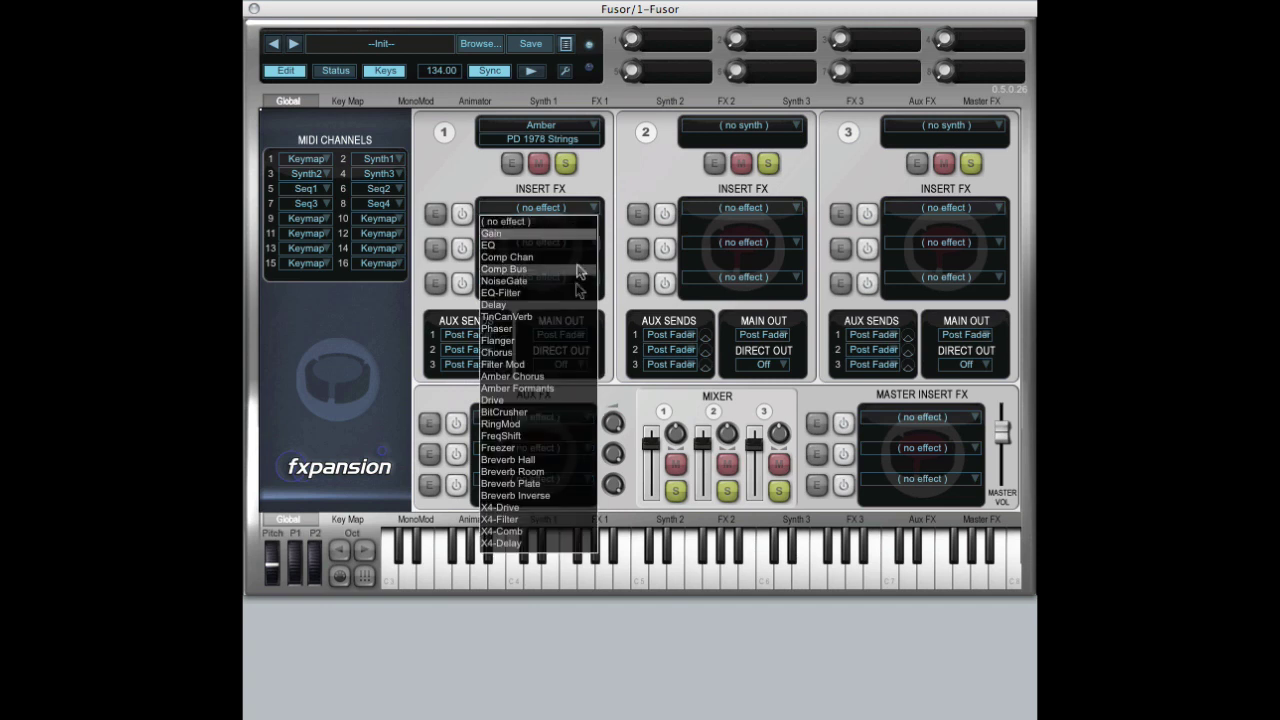
pyautogui.click(557, 335)
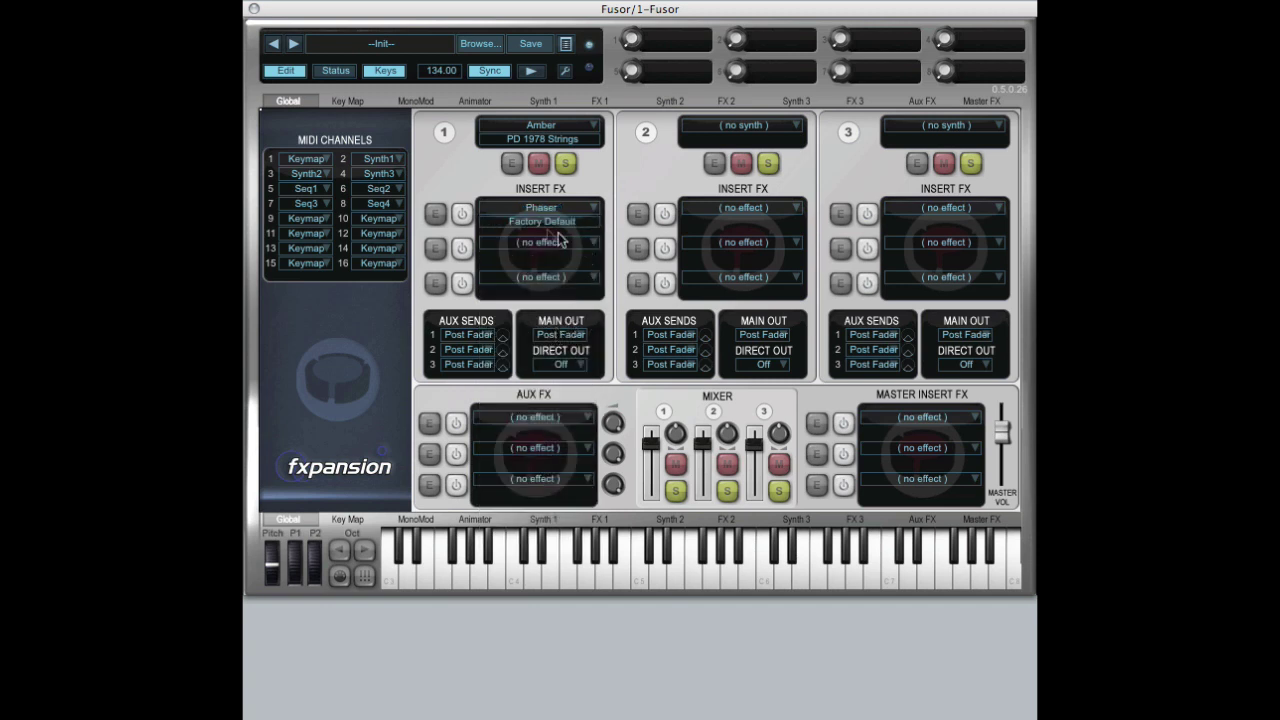
pyautogui.click(539, 224)
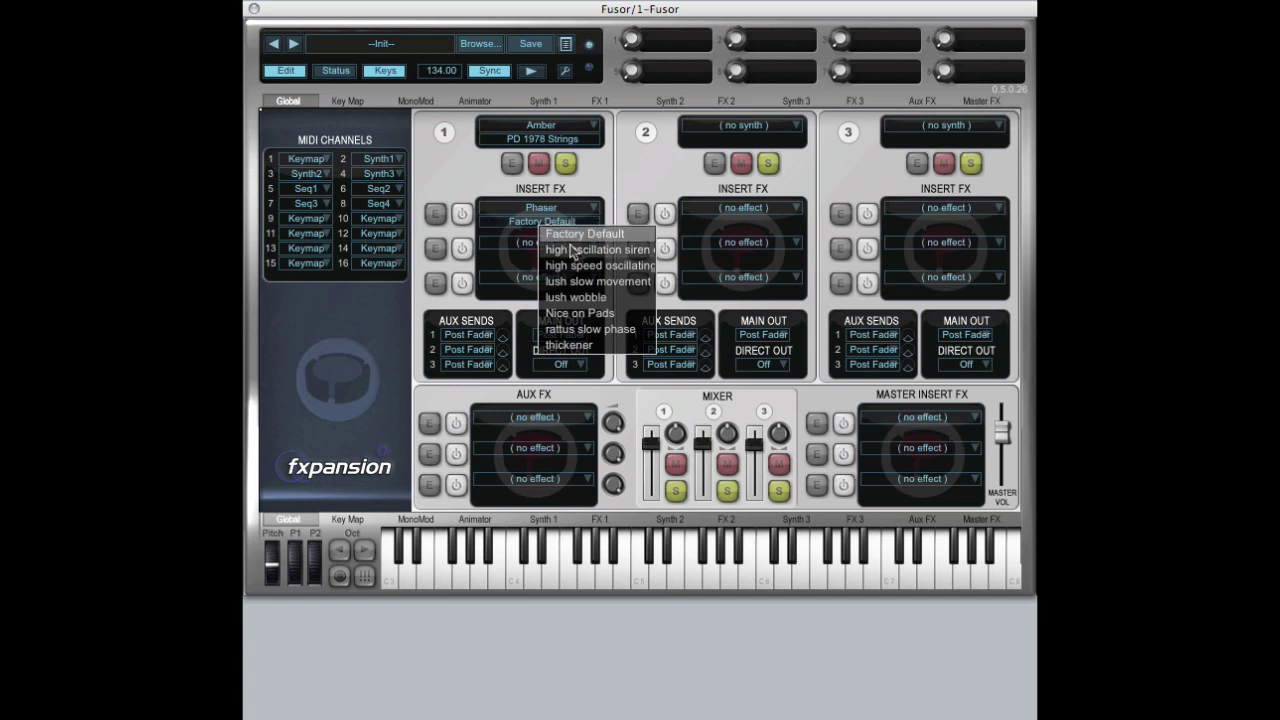
pyautogui.click(580, 313)
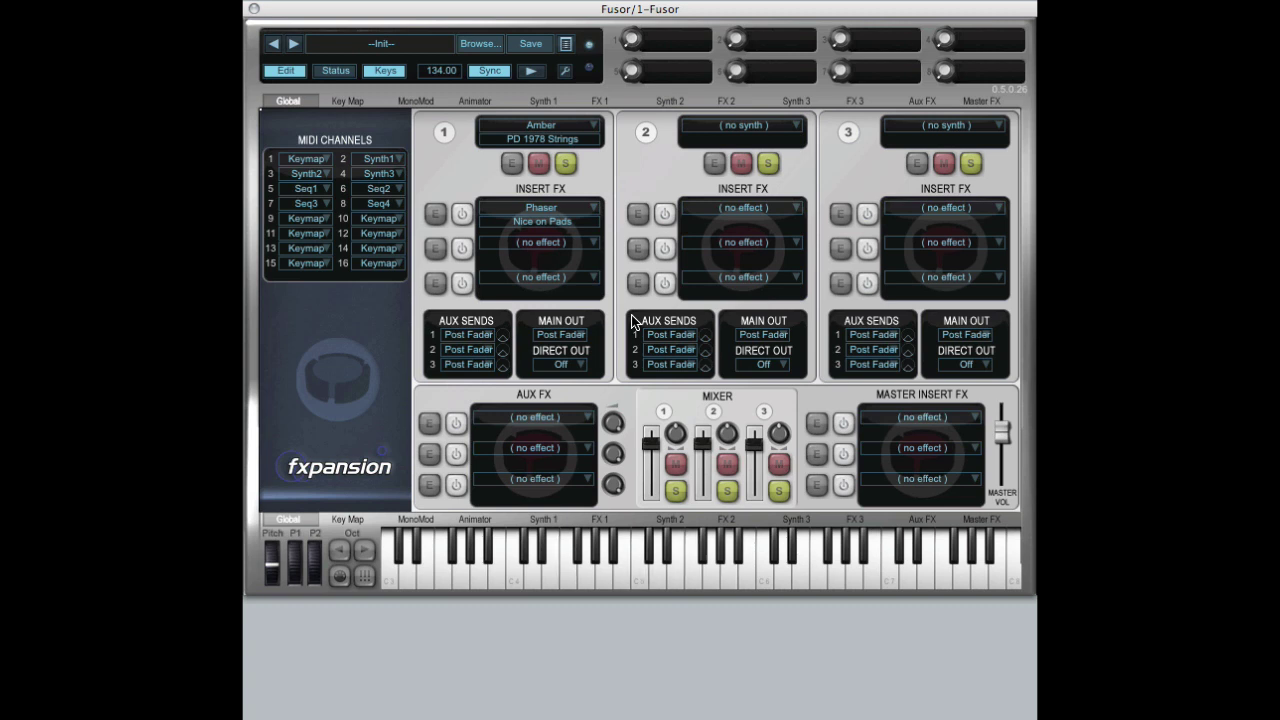
# Set aux effect 1 to Breverb Plate on Distant Bright and send Synth 1 to it at -5.8 dB.
pyautogui.click(586, 420)
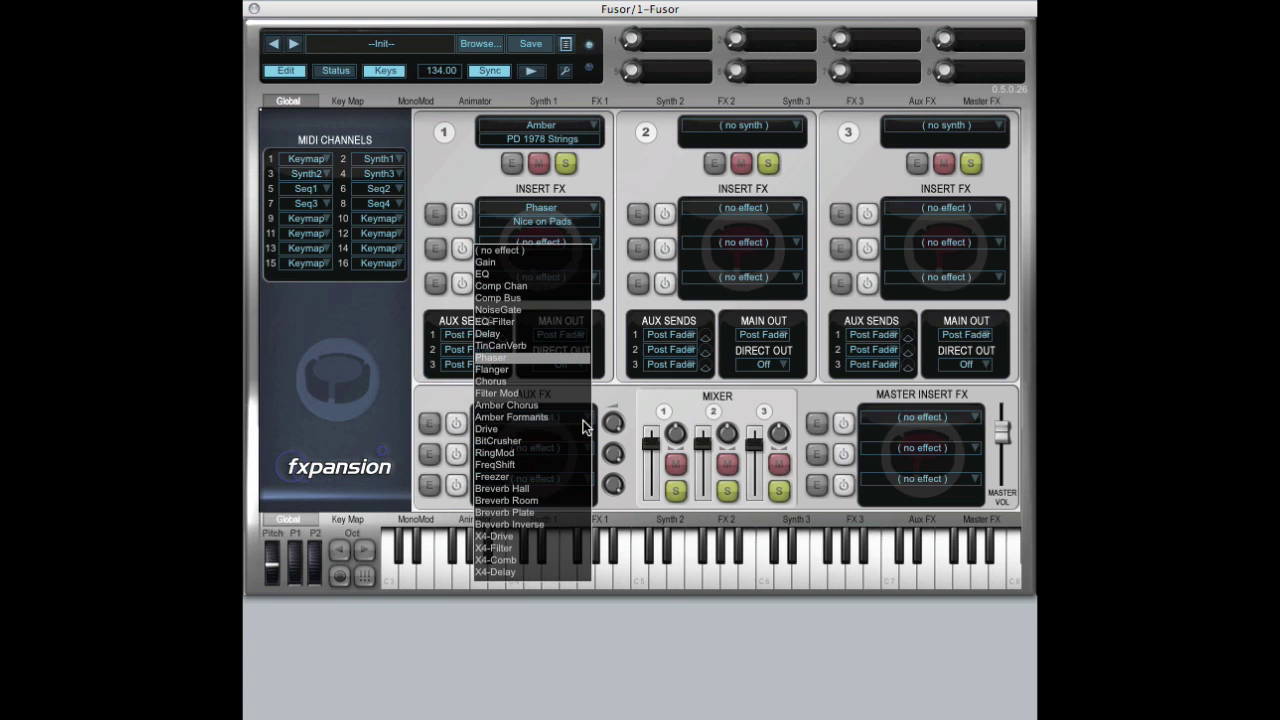
pyautogui.click(563, 514)
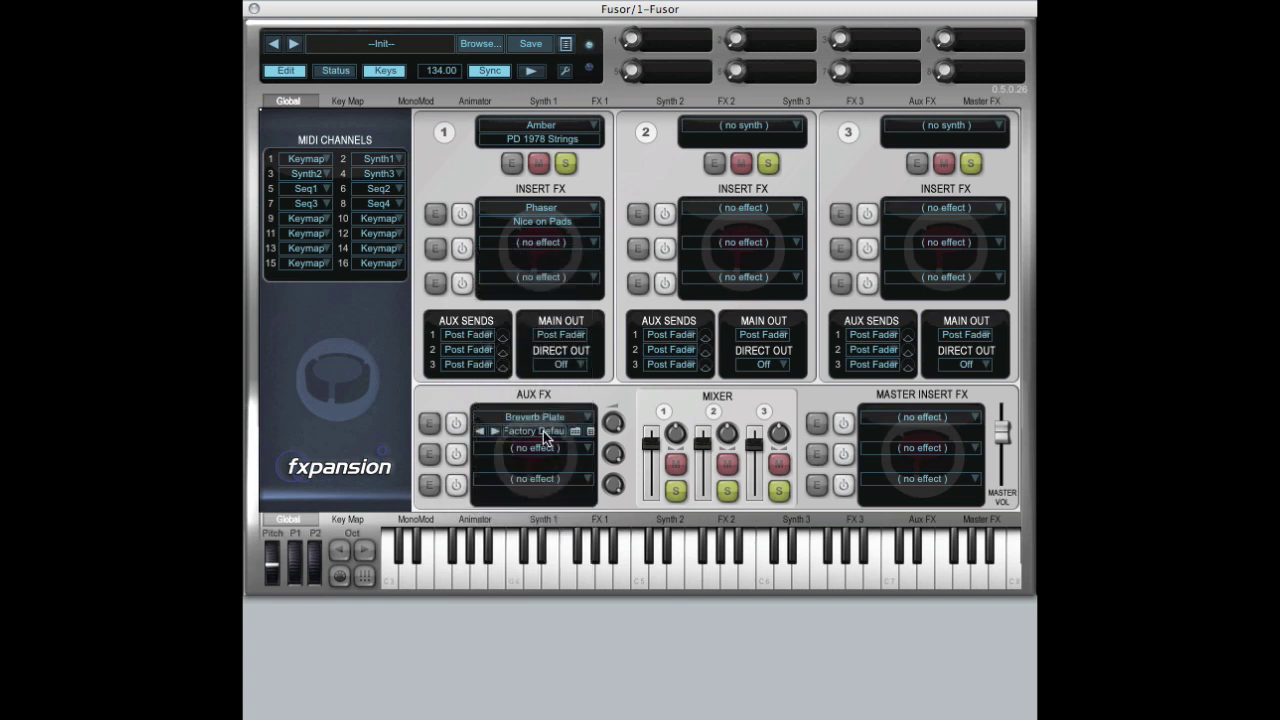
pyautogui.click(543, 431)
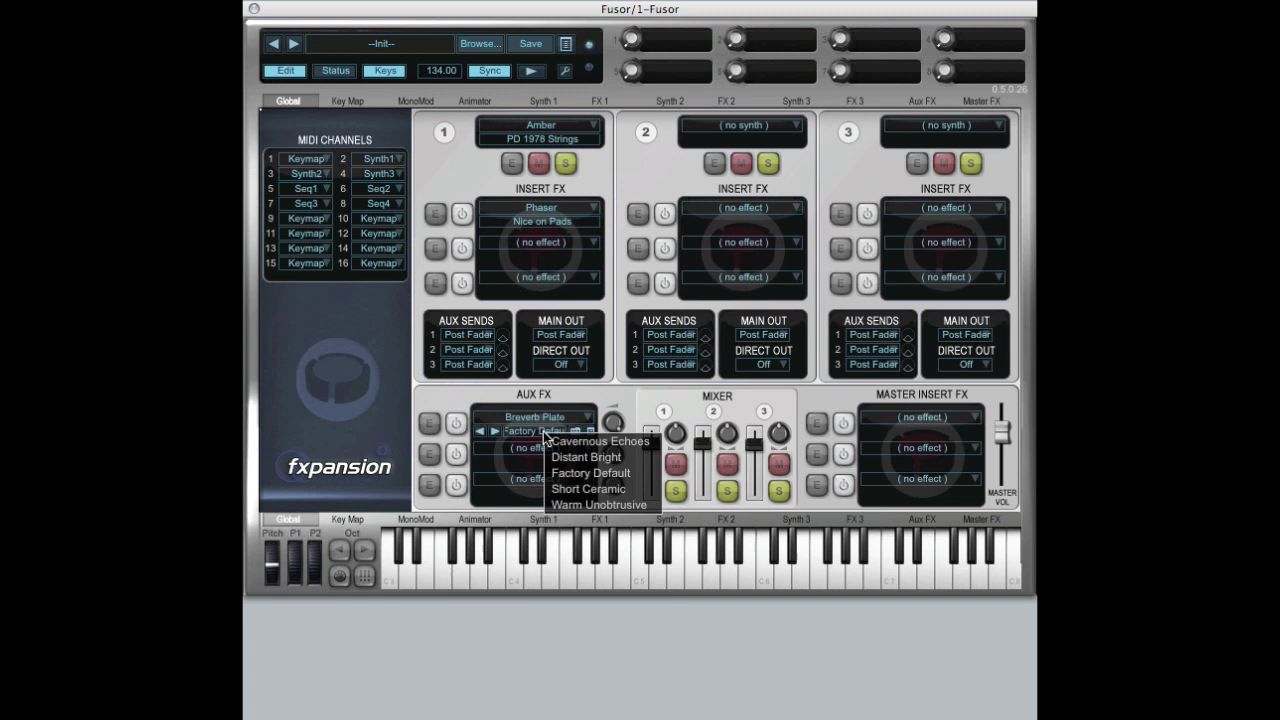
pyautogui.click(642, 455)
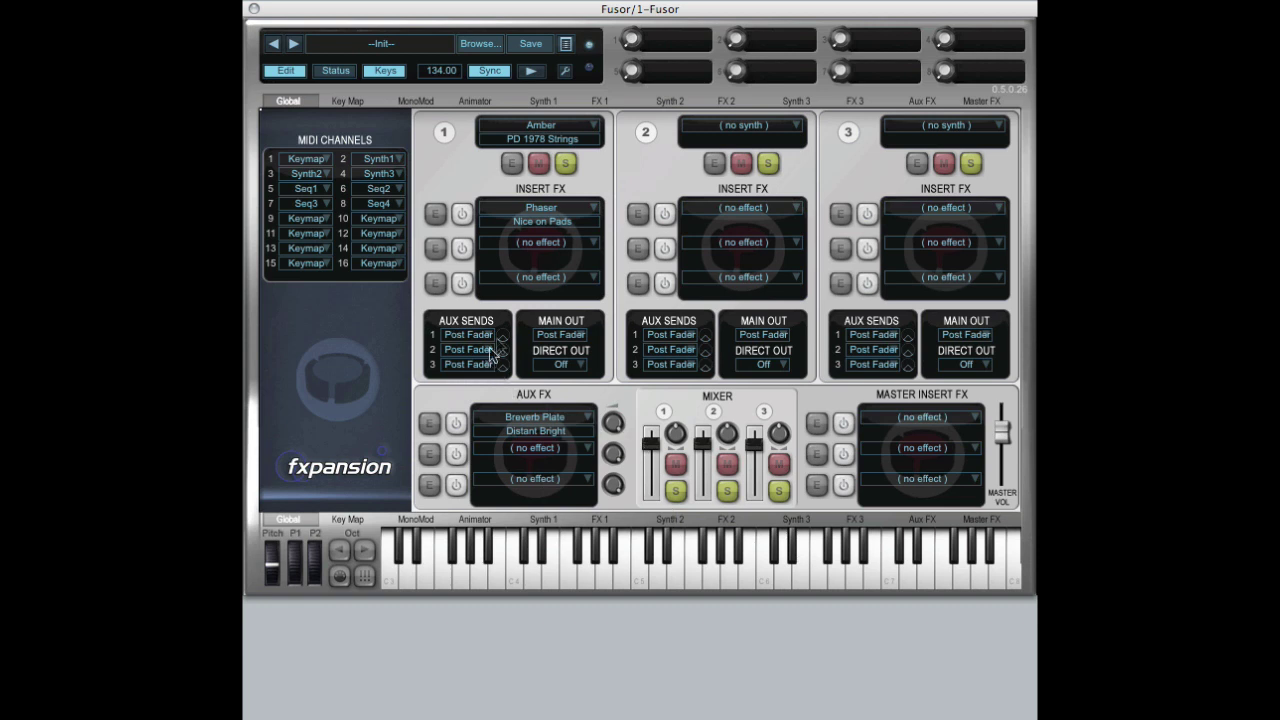
pyautogui.moveTo(502, 337); pyautogui.dragTo(508, 170)
# On the Aux FX page, set the reverb to 100 % wet, 64 % size, 6.87 s time and 41 % diffusion.
pyautogui.click(429, 423)
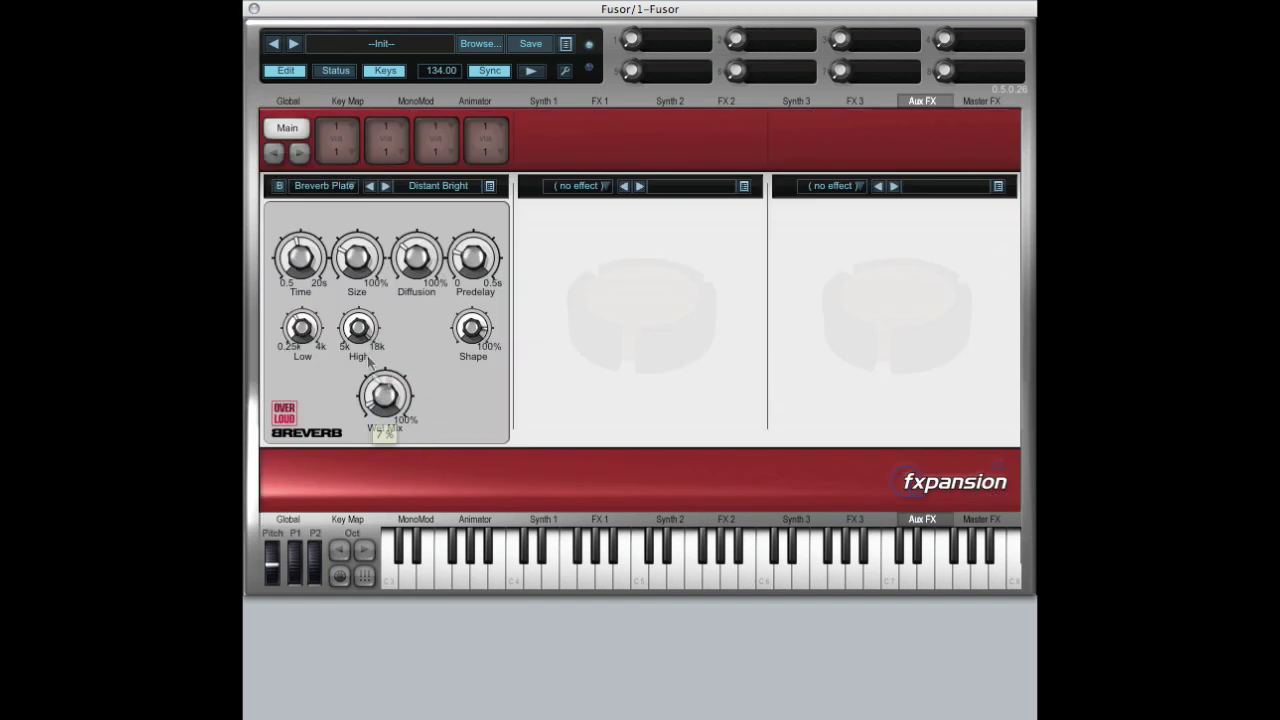
pyautogui.moveTo(388, 398)
pyautogui.moveTo(388, 398); pyautogui.dragTo(385, 148)
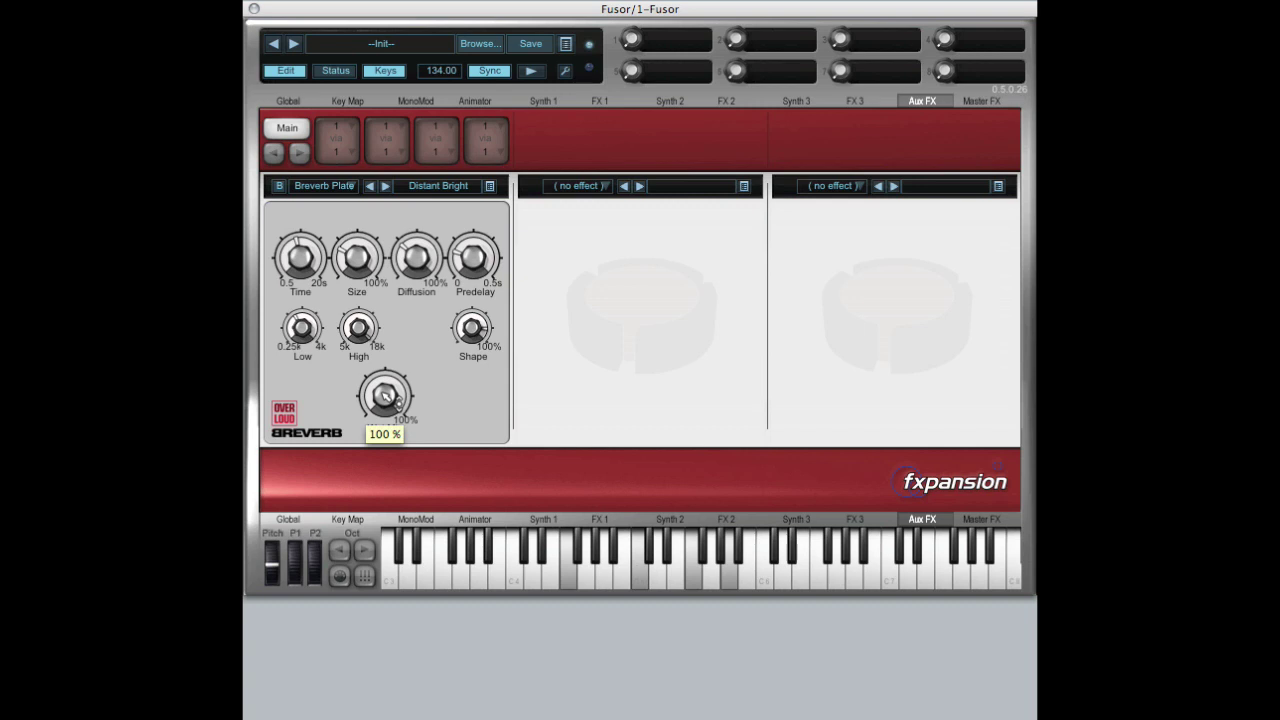
pyautogui.moveTo(368, 280); pyautogui.dragTo(366, 192)
pyautogui.moveTo(318, 285); pyautogui.dragTo(325, 214)
pyautogui.moveTo(418, 288); pyautogui.dragTo(422, 230)
pyautogui.moveTo(376, 333)
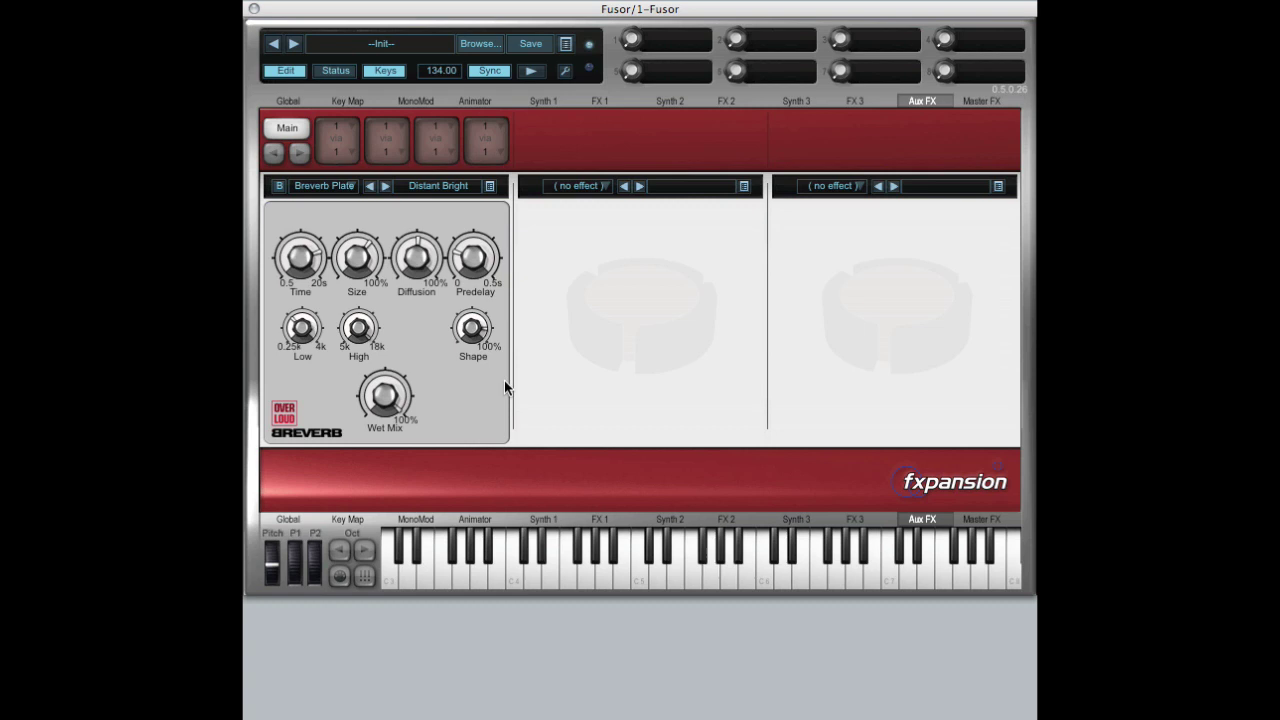
# Back on the Global page, put Cypher in synth slot 2.
pyautogui.click(288, 520)
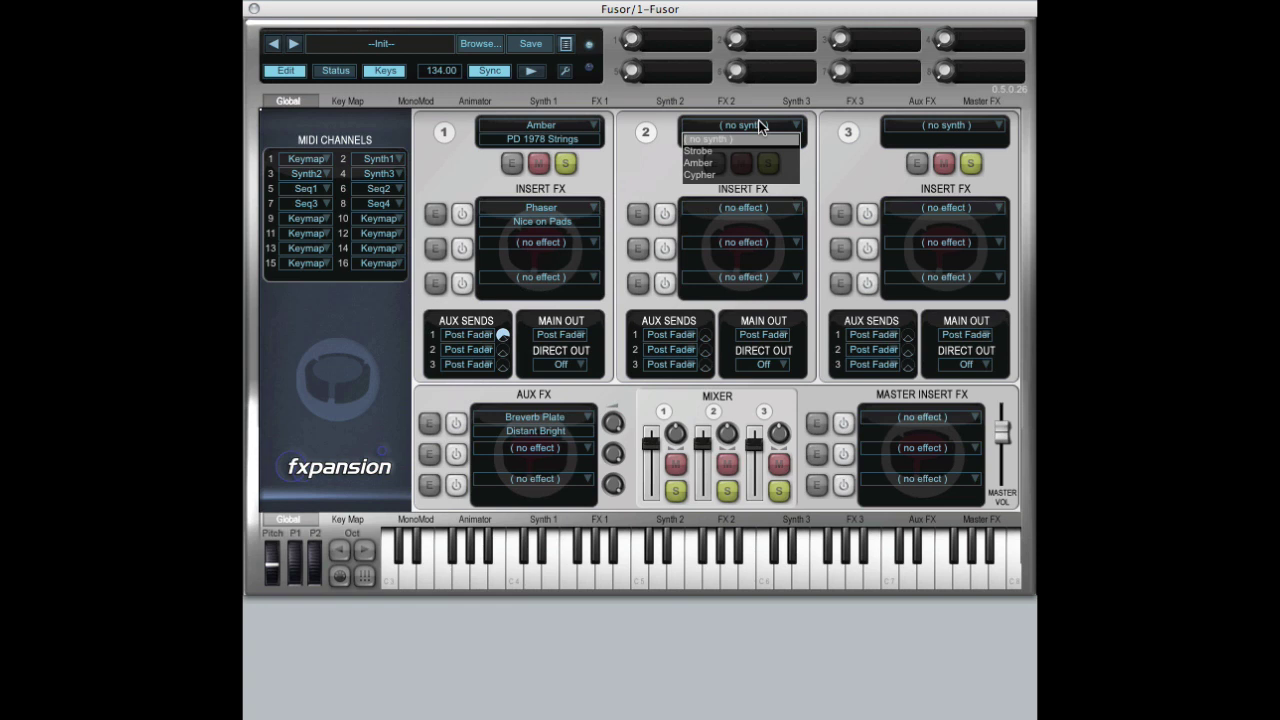
pyautogui.click(743, 177)
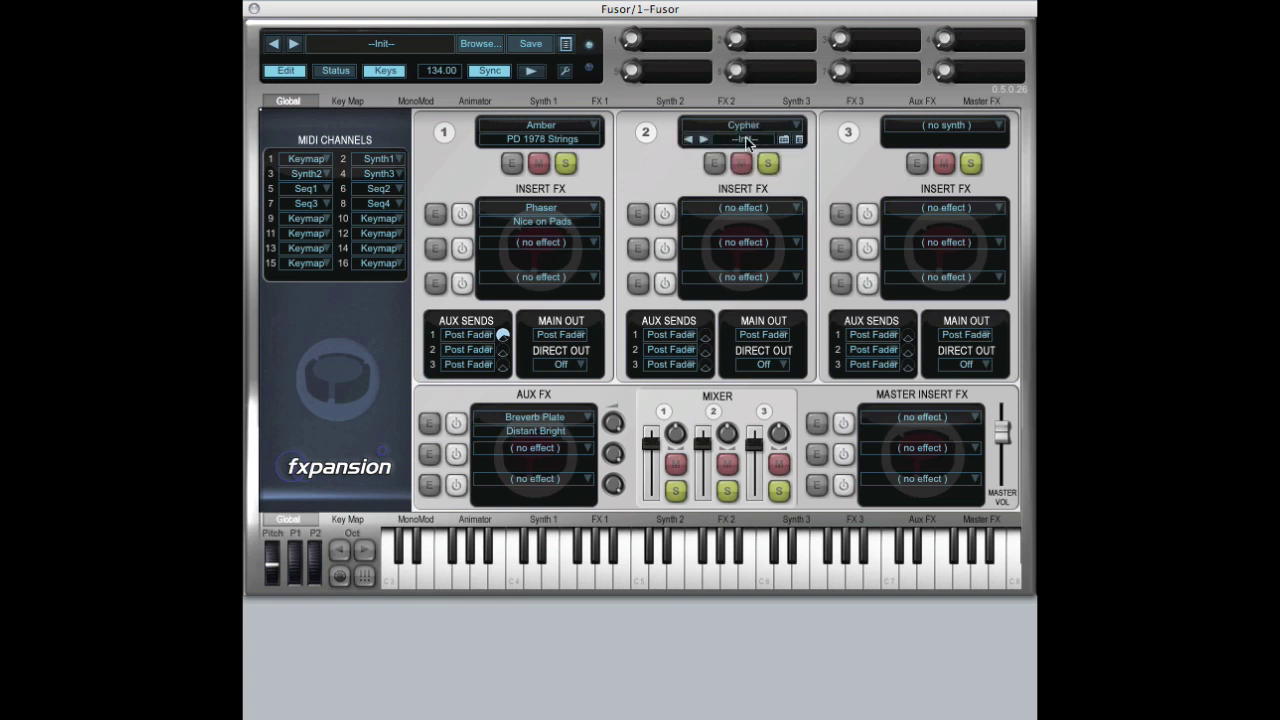
pyautogui.click(745, 141)
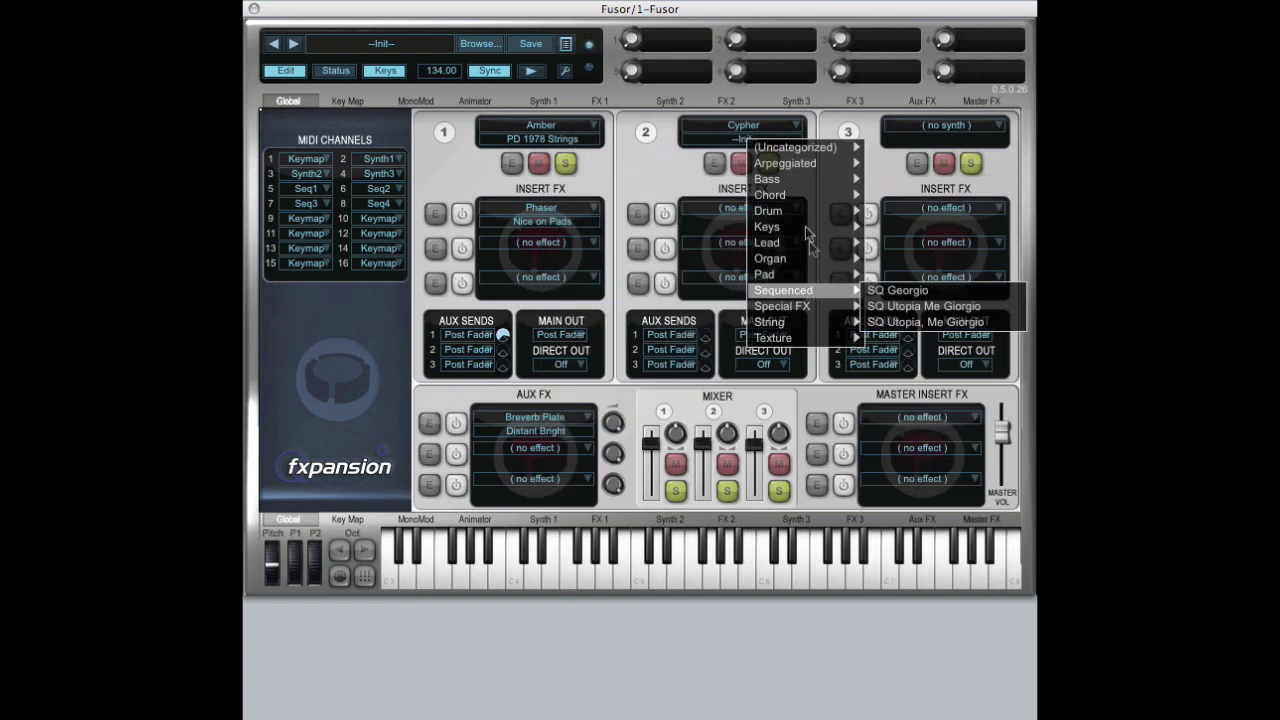
pyautogui.click(633, 107)
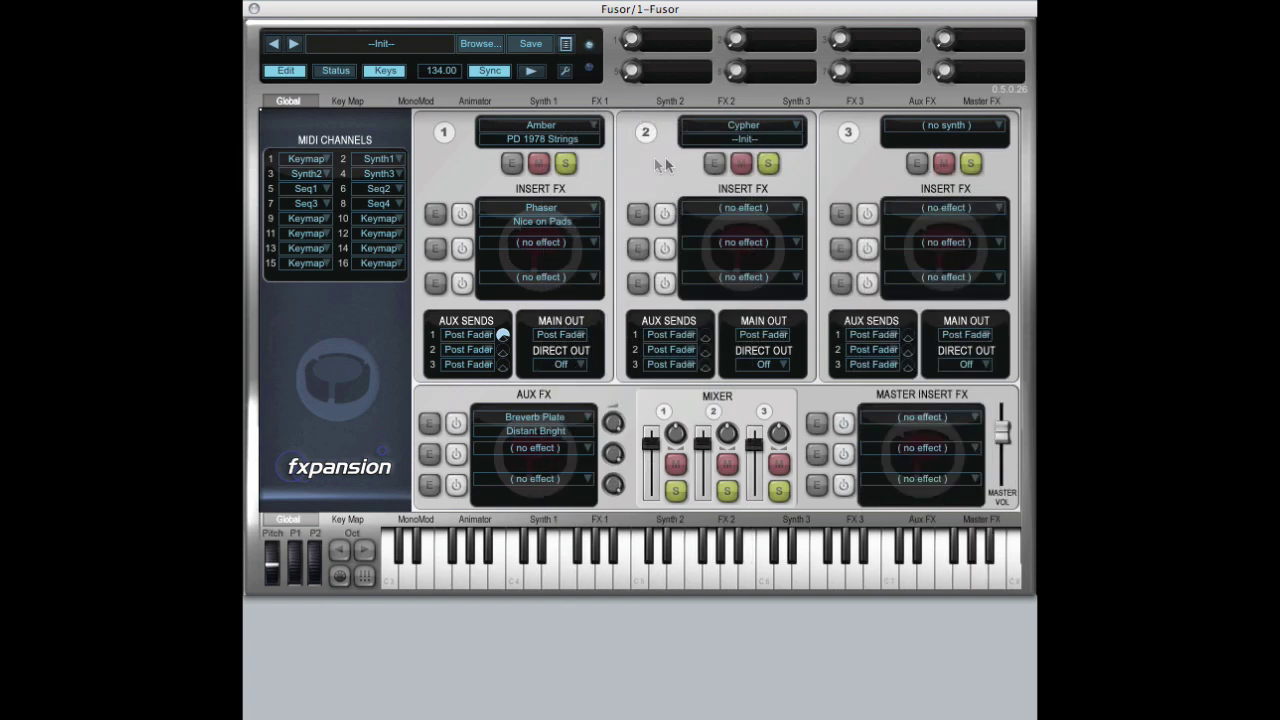
# In Cypher's preset browser, filter Styles to Keys and load KB Vibrant.
pyautogui.click(715, 164)
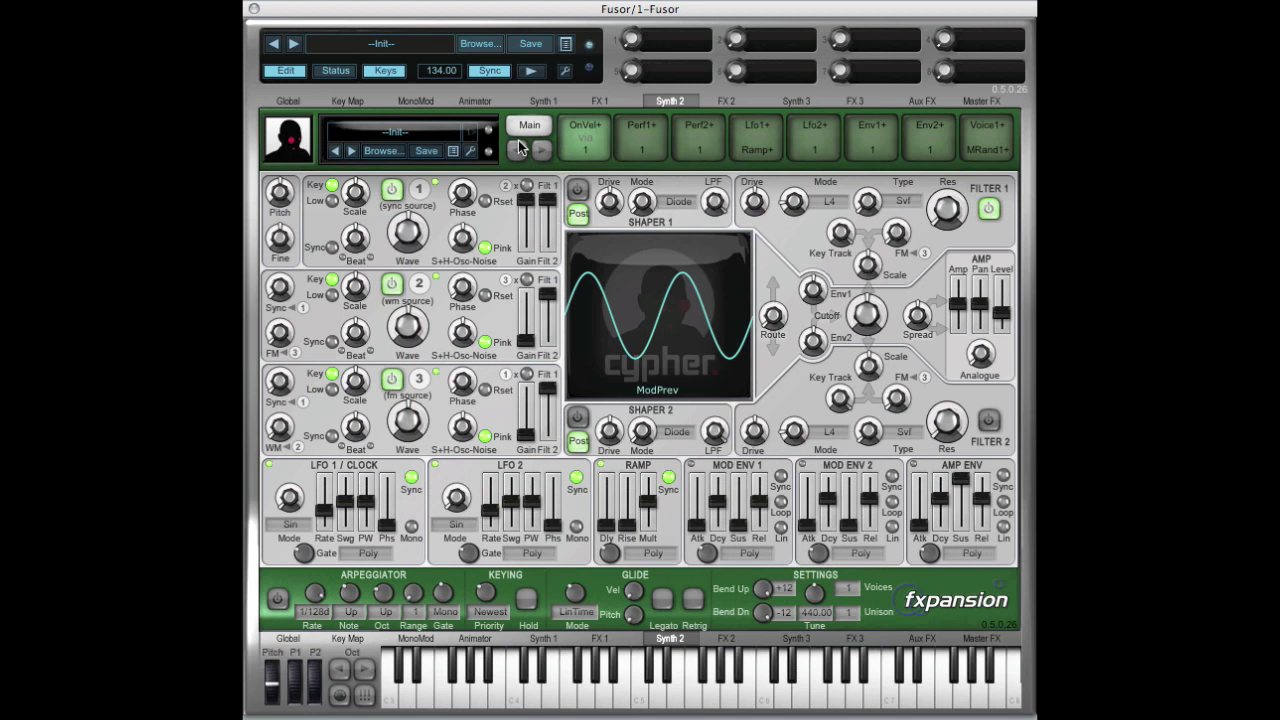
pyautogui.click(384, 151)
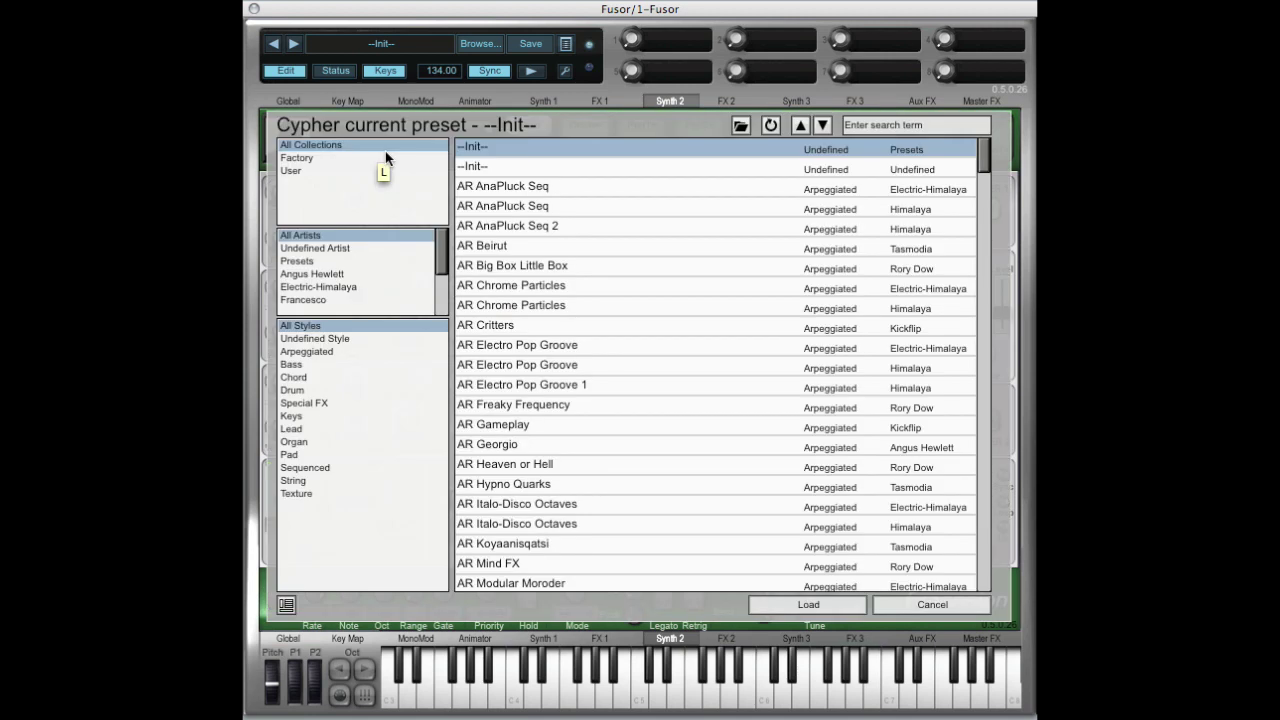
pyautogui.click(314, 416)
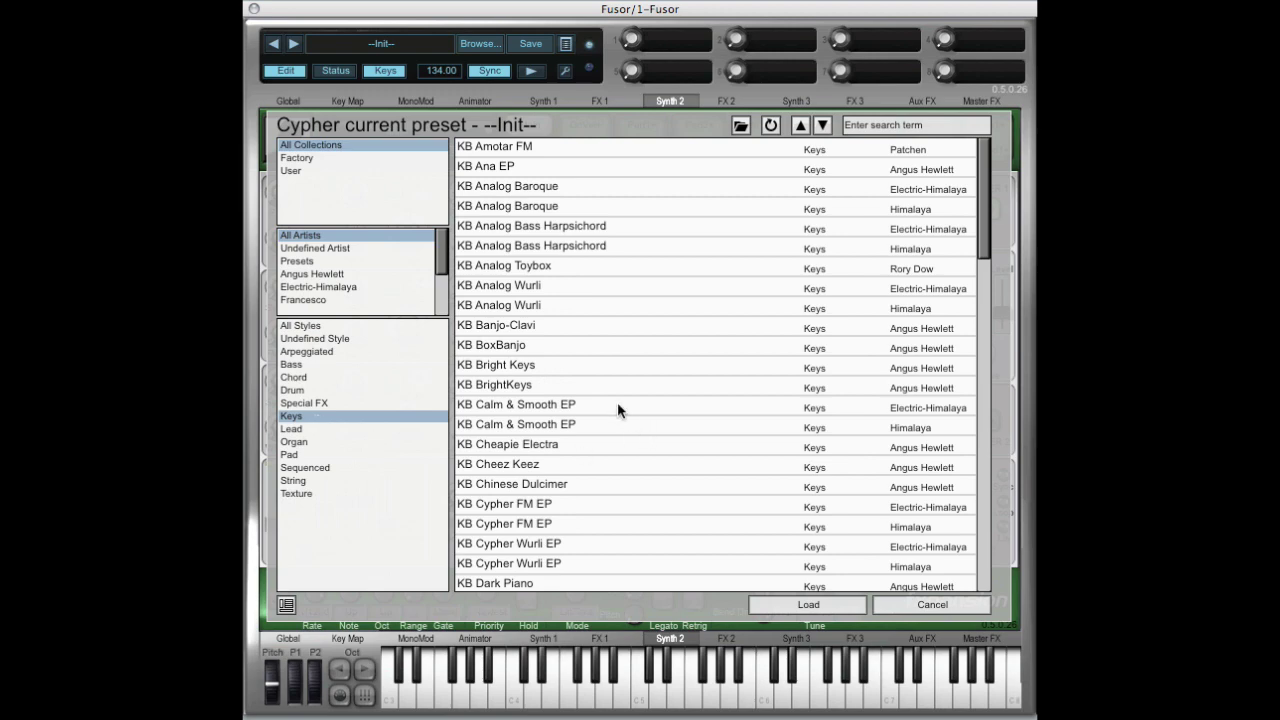
pyautogui.scroll(-3, 617, 402)
pyautogui.scroll(-15, 617, 402)
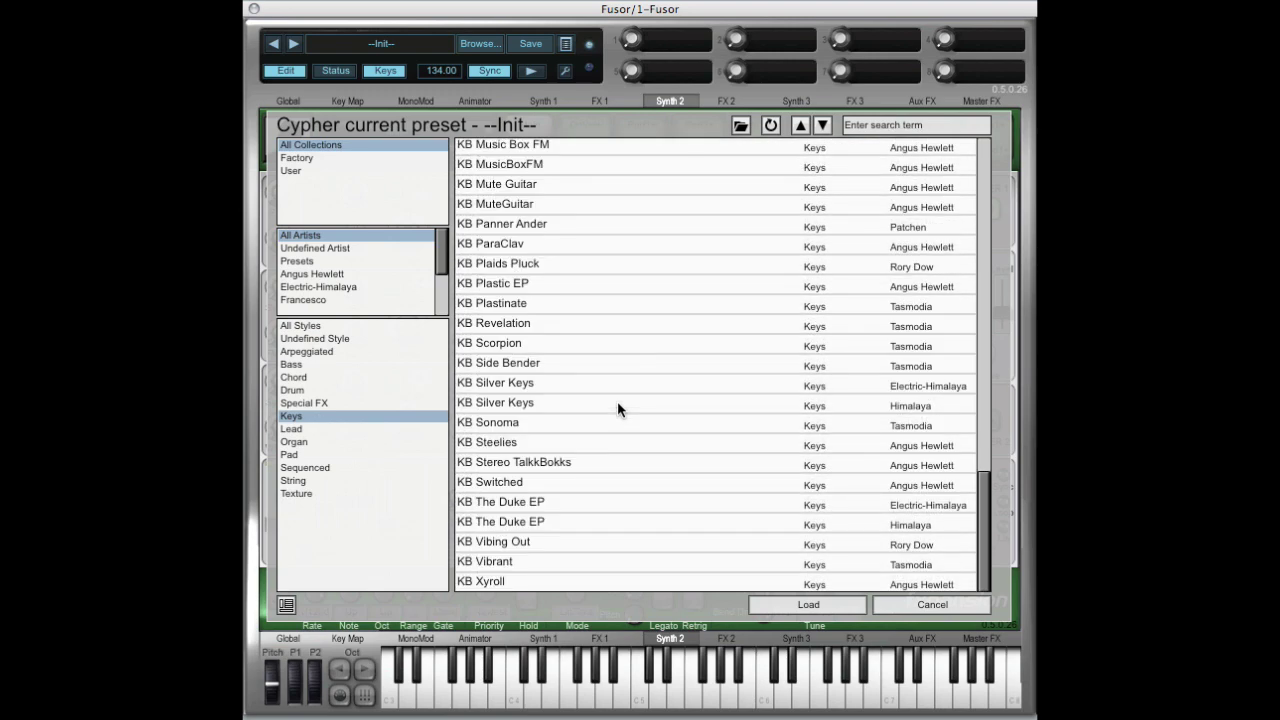
pyautogui.click(554, 561)
pyautogui.click(814, 604)
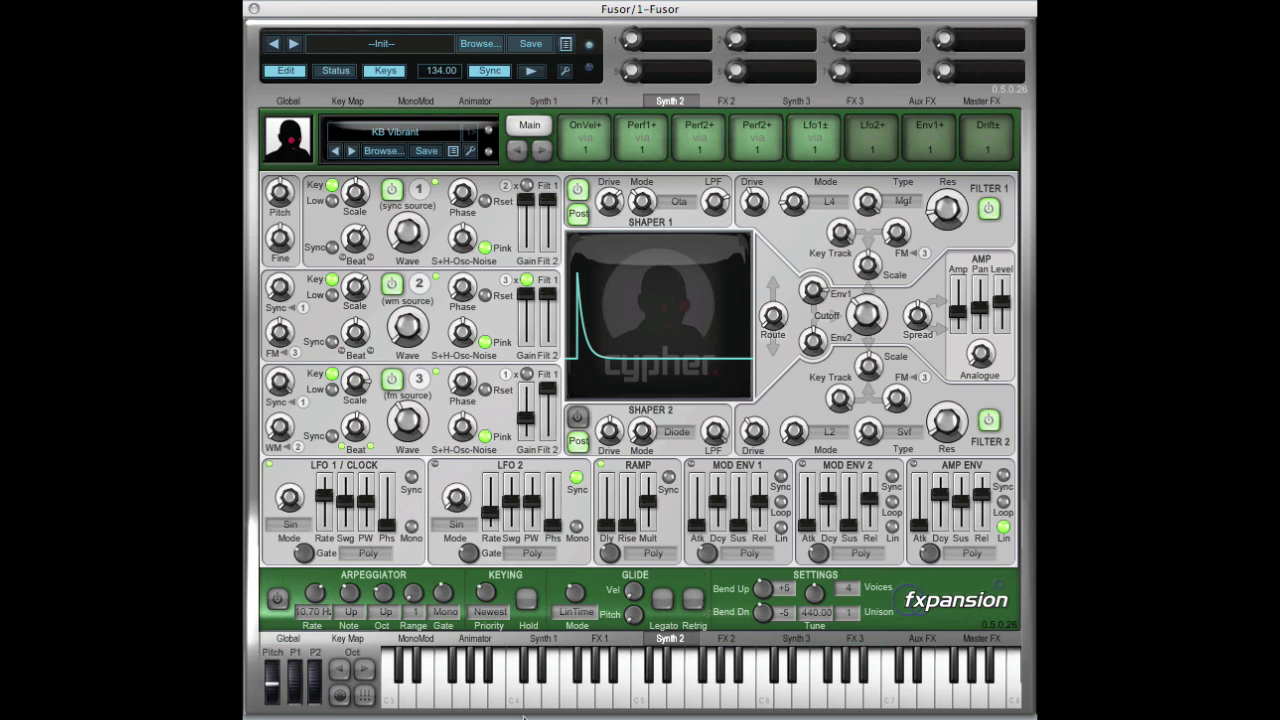
# On the Key Map page, route the first key zone to Synth 2 in addition to Synth 1.
pyautogui.click(358, 640)
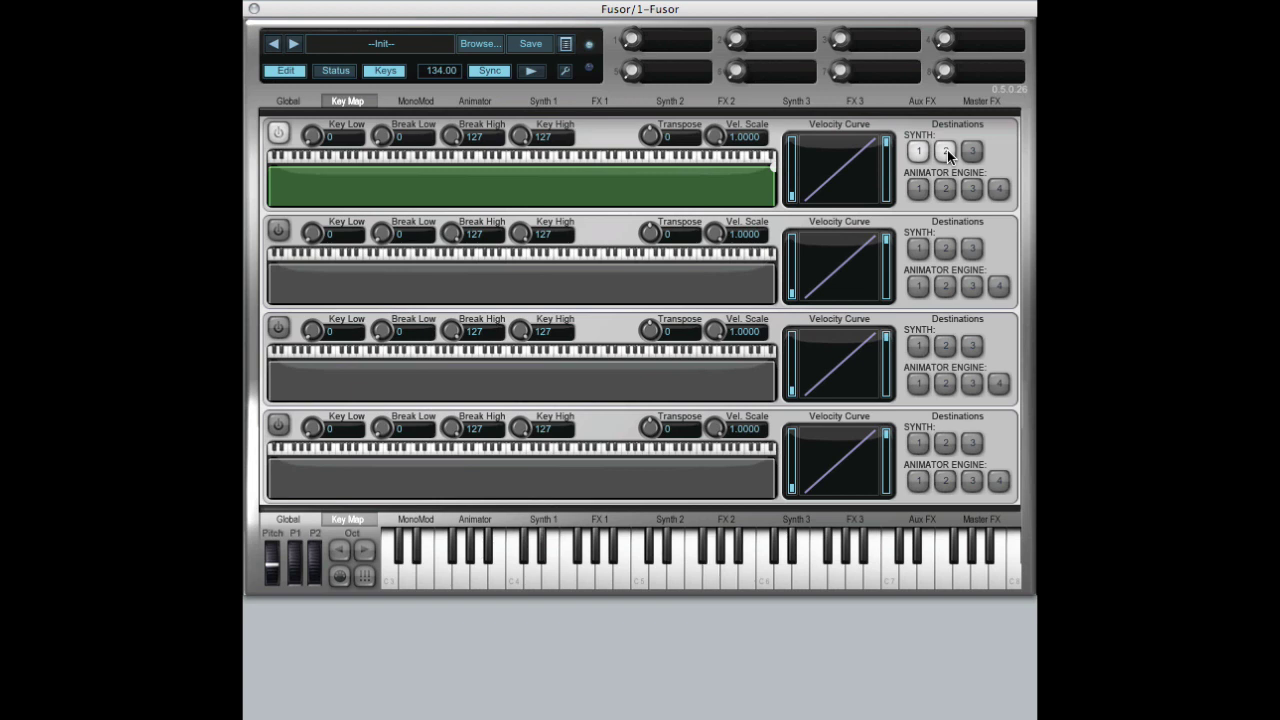
pyautogui.click(947, 150)
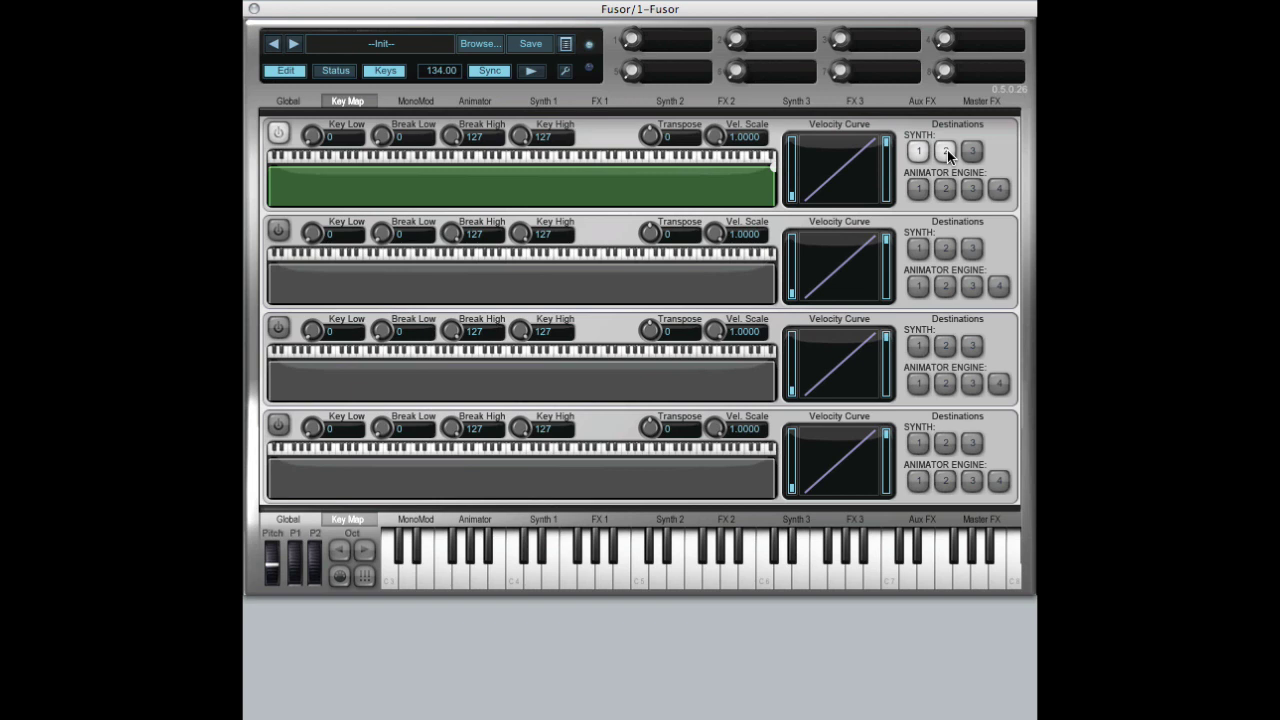
# On the Animator page, select engine 1 and set it to Arpeggiator.
pyautogui.click(476, 521)
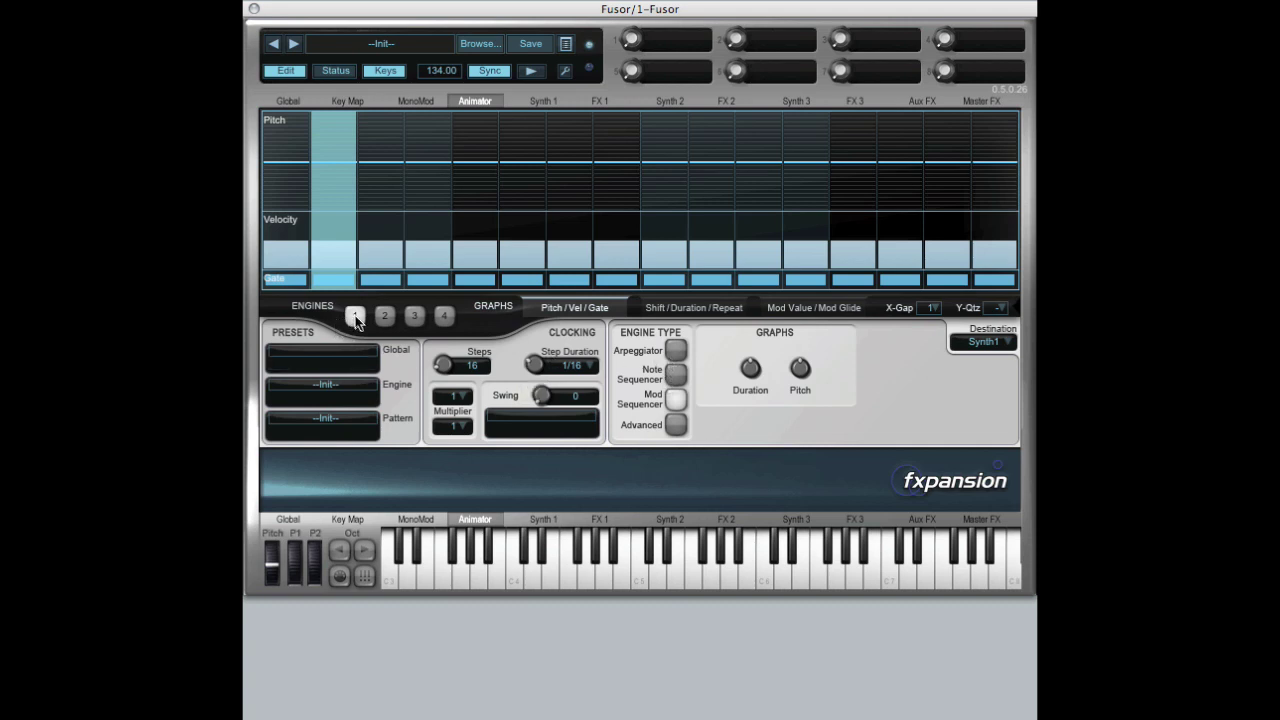
pyautogui.click(384, 316)
pyautogui.click(439, 320)
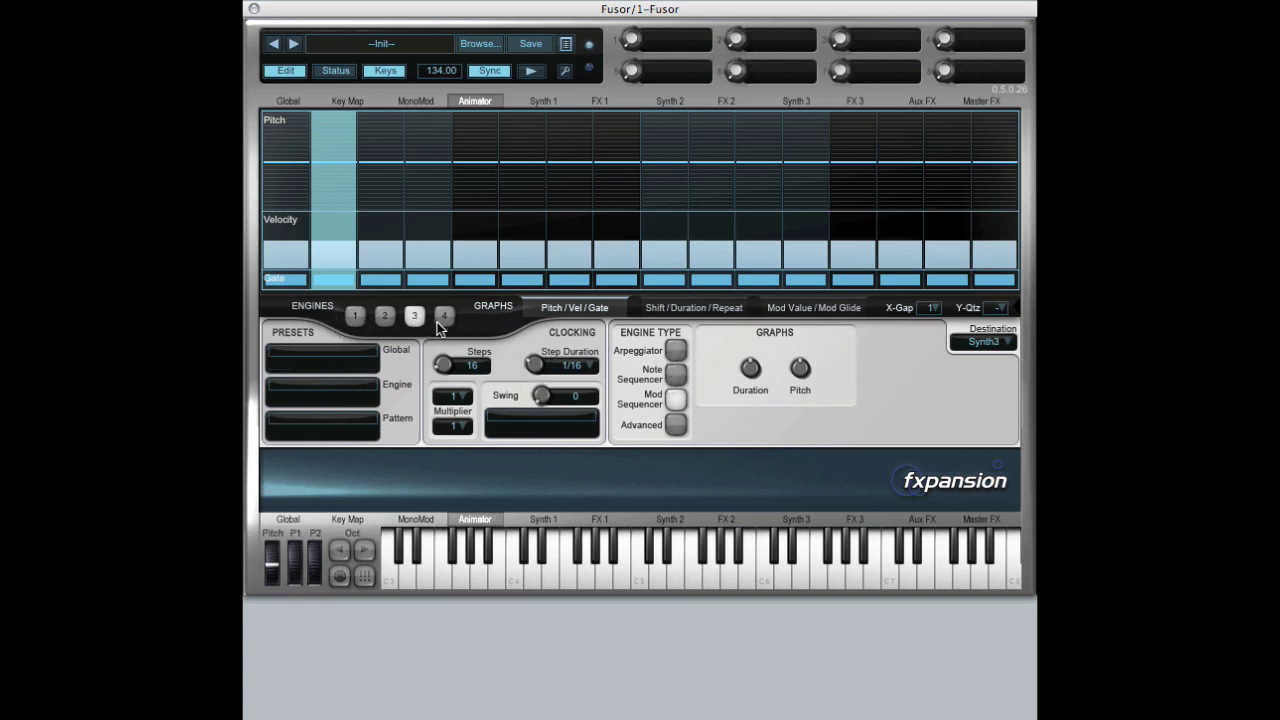
pyautogui.click(352, 320)
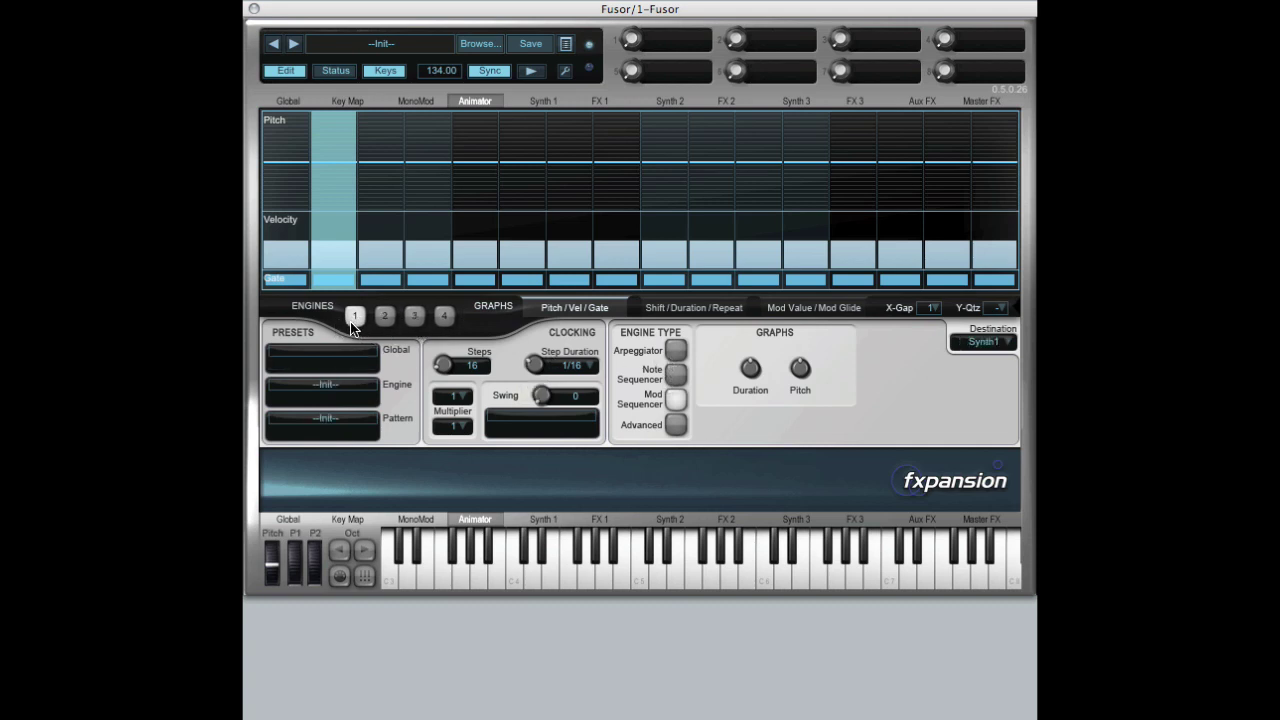
pyautogui.click(675, 350)
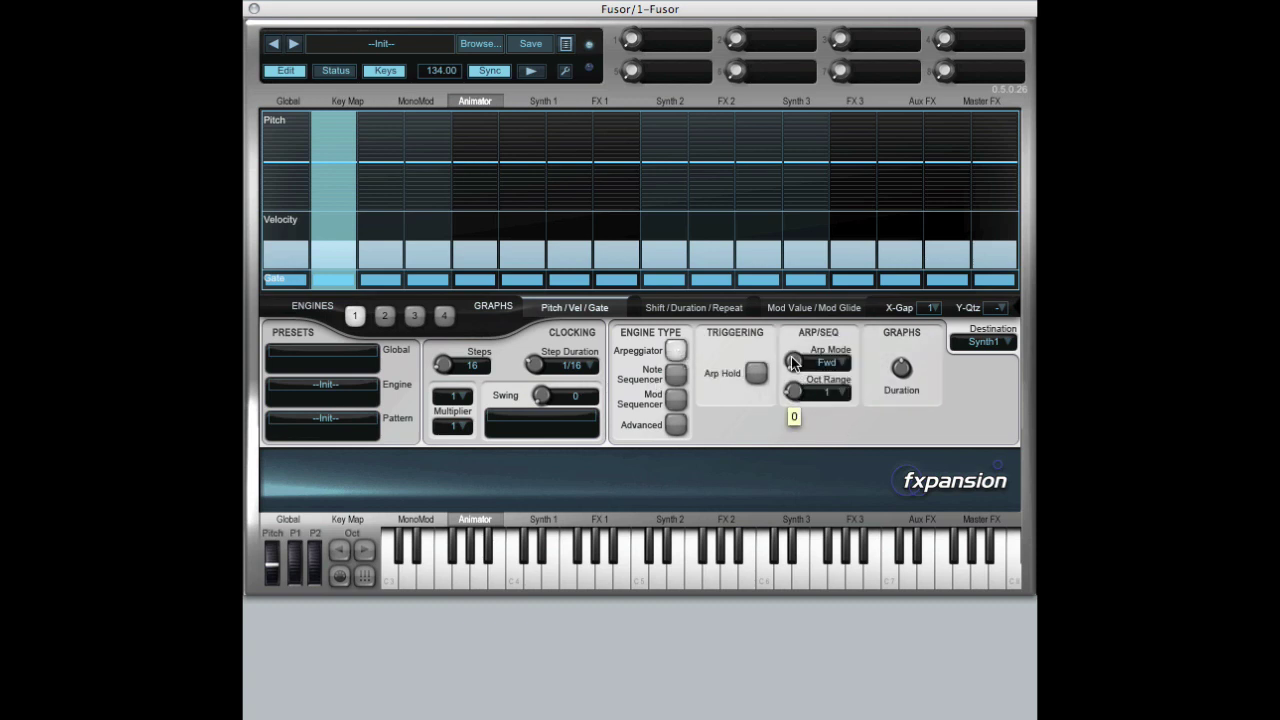
# Give the arpeggiator a 2-octave range and route it to Synth2.
pyautogui.moveTo(793, 391); pyautogui.dragTo(790, 330)
pyautogui.click(1011, 343)
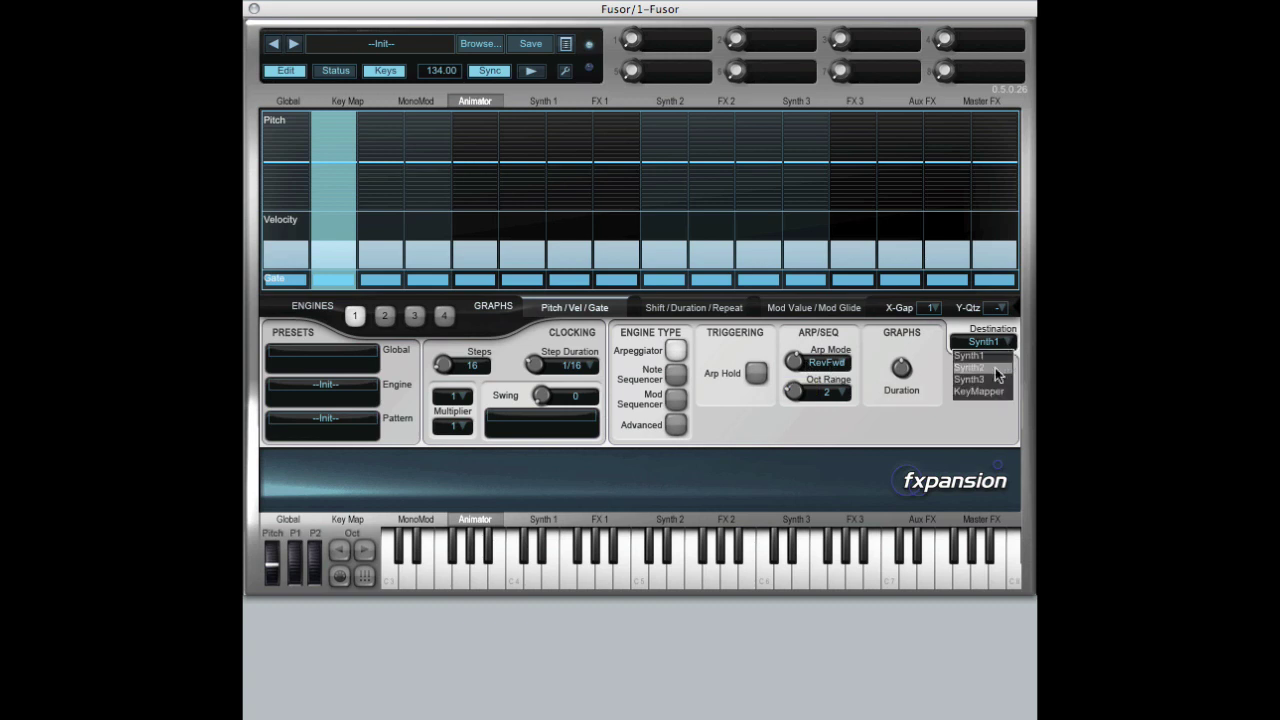
pyautogui.click(995, 370)
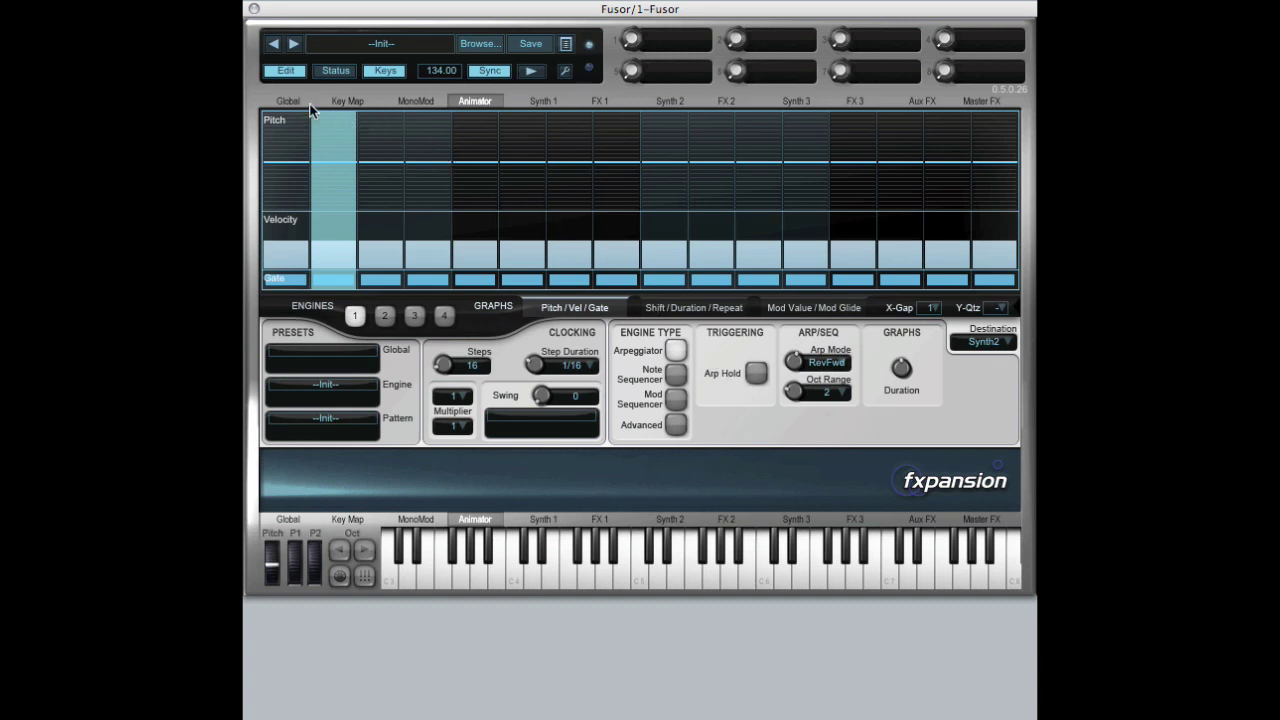
# Switch back to the Key Map tab showing the four key zones.
pyautogui.click(344, 102)
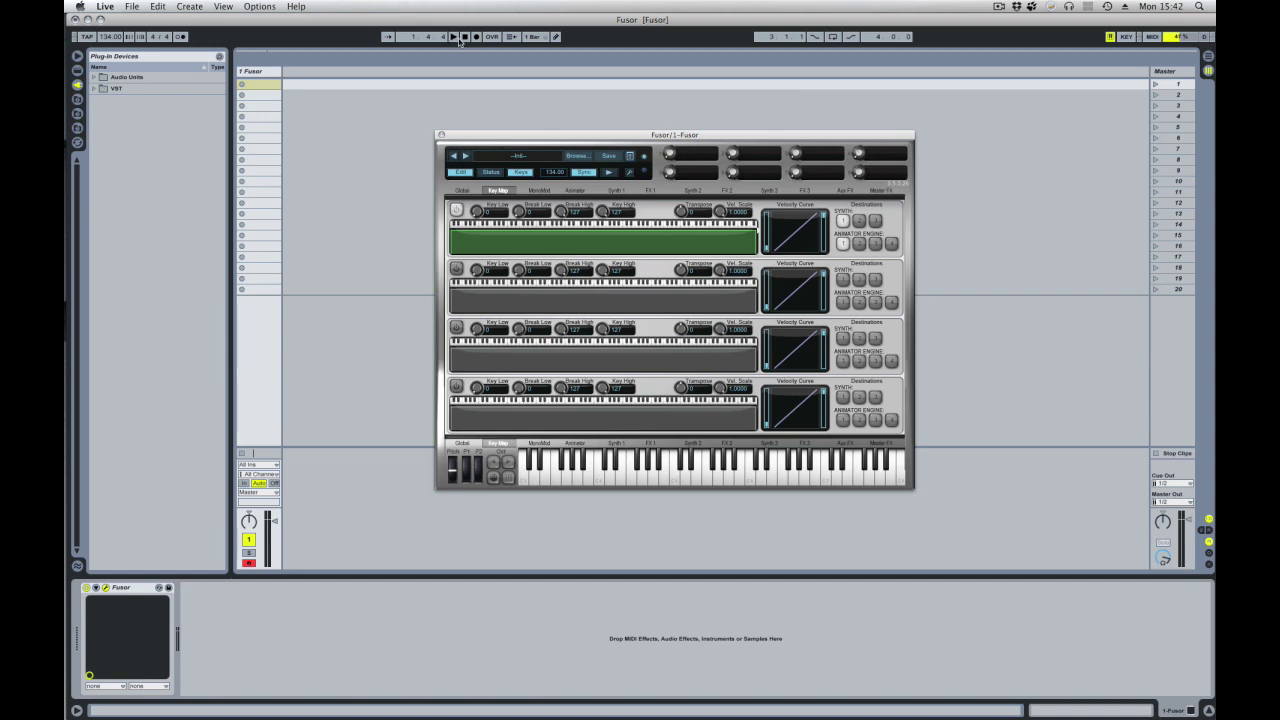
# Start Ableton's playback and show Fusor's Animator page to watch the arpeggiator run.
pyautogui.click(453, 38)
pyautogui.click(609, 172)
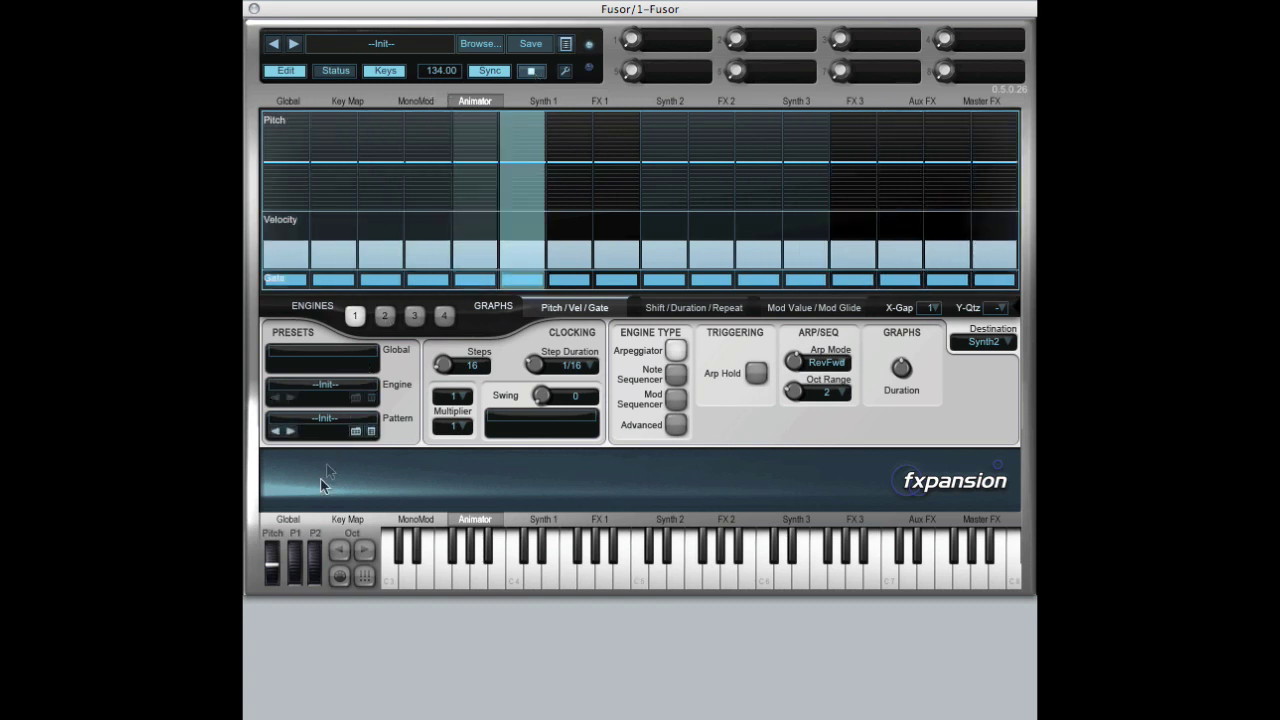
# Lower synth 2's fader slightly and add a Delay insert on the 8thd long preset to Cypher.
pyautogui.click(288, 519)
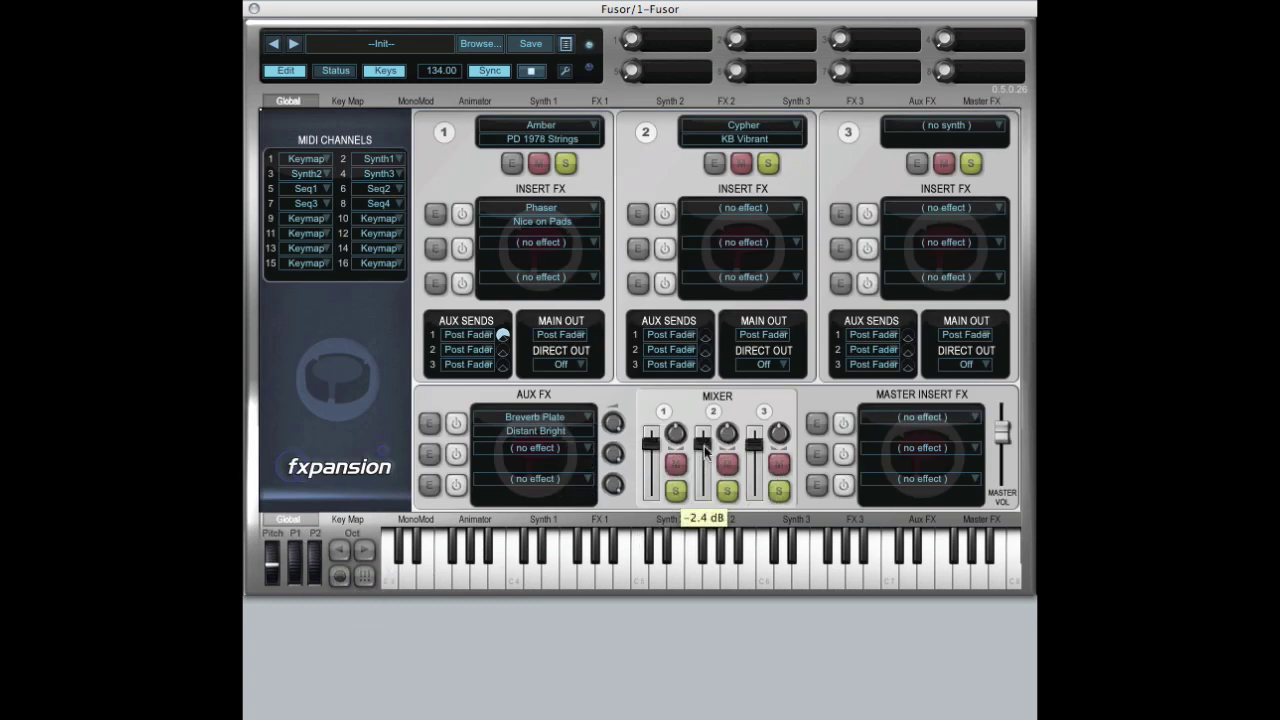
pyautogui.moveTo(703, 449); pyautogui.dragTo(701, 457)
pyautogui.click(785, 211)
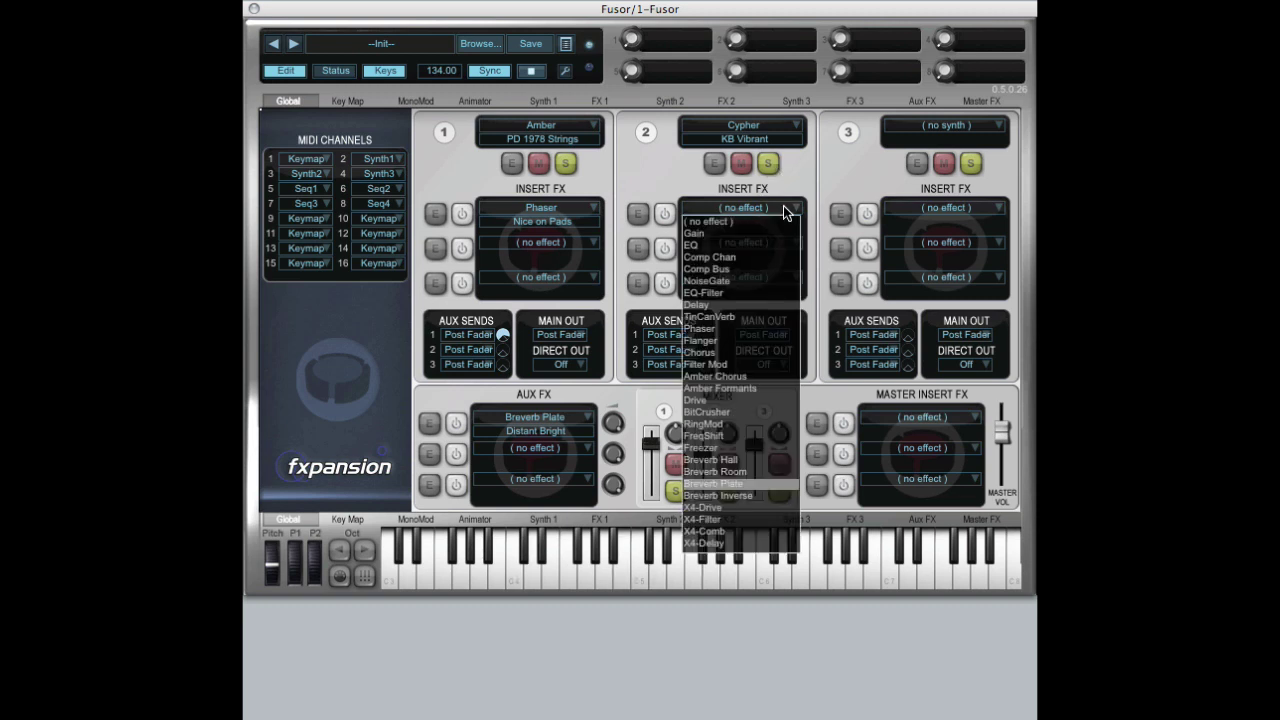
pyautogui.click(733, 303)
pyautogui.click(740, 223)
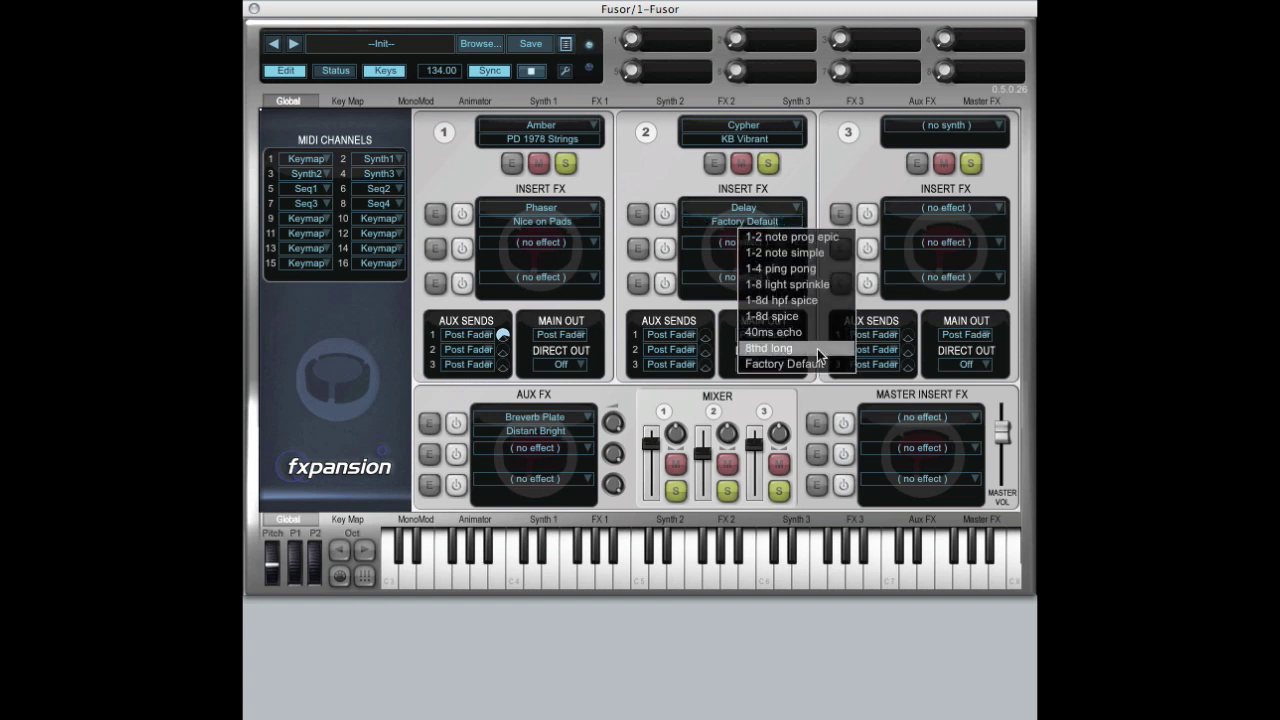
pyautogui.click(818, 351)
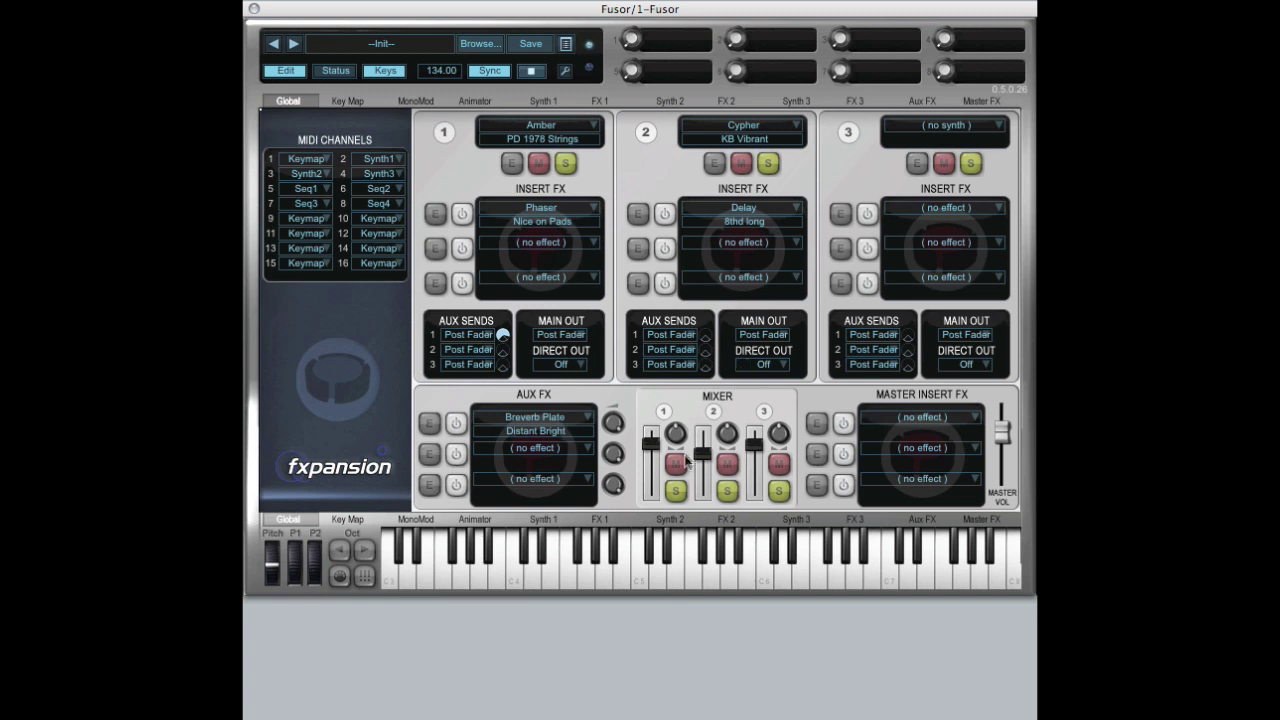
# On the Synth 2 page, lower Cypher's filter cutoff to about -18 st and raise Filter 1 Res to about 43%.
pyautogui.click(676, 516)
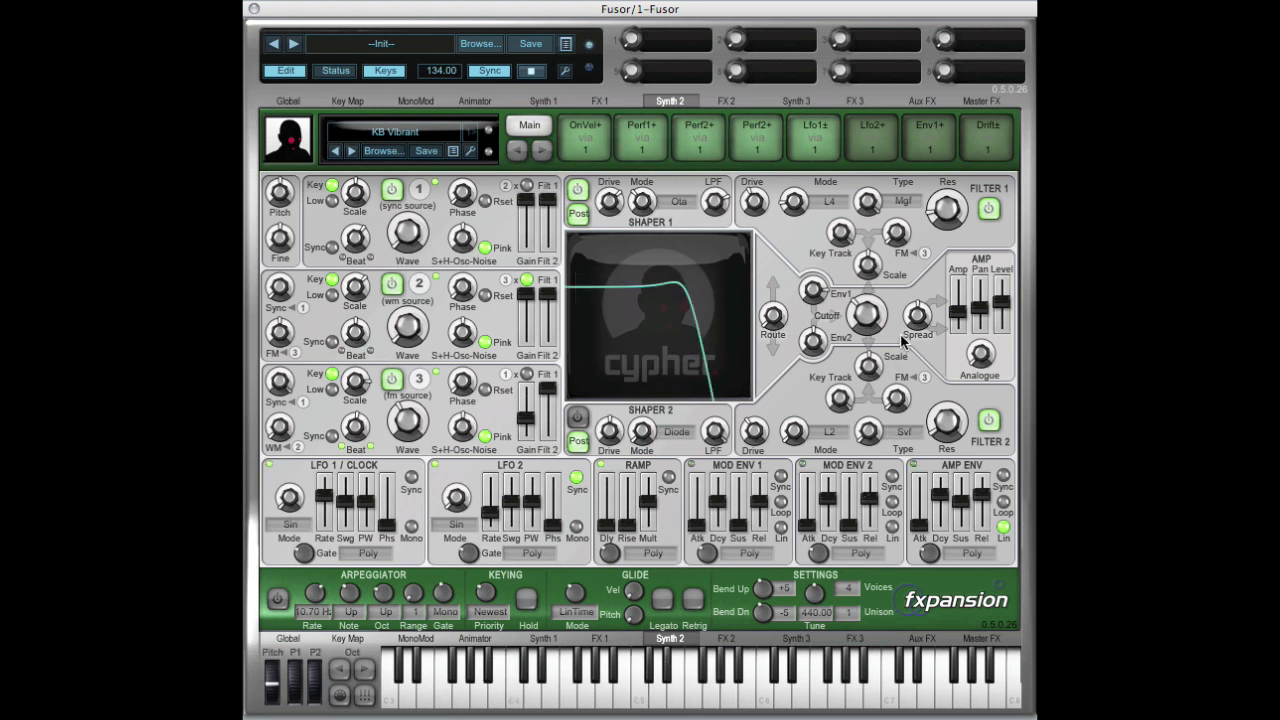
pyautogui.moveTo(900, 338); pyautogui.dragTo(877, 345)
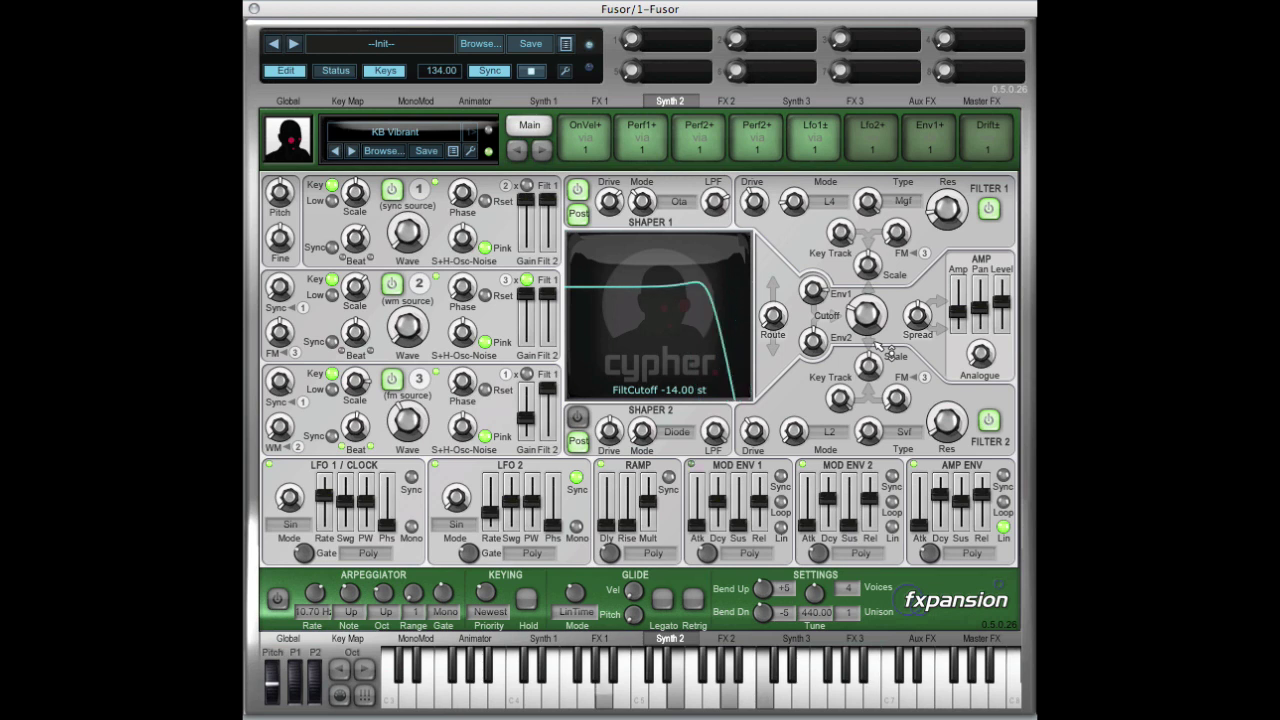
pyautogui.scroll(-4, 868, 328)
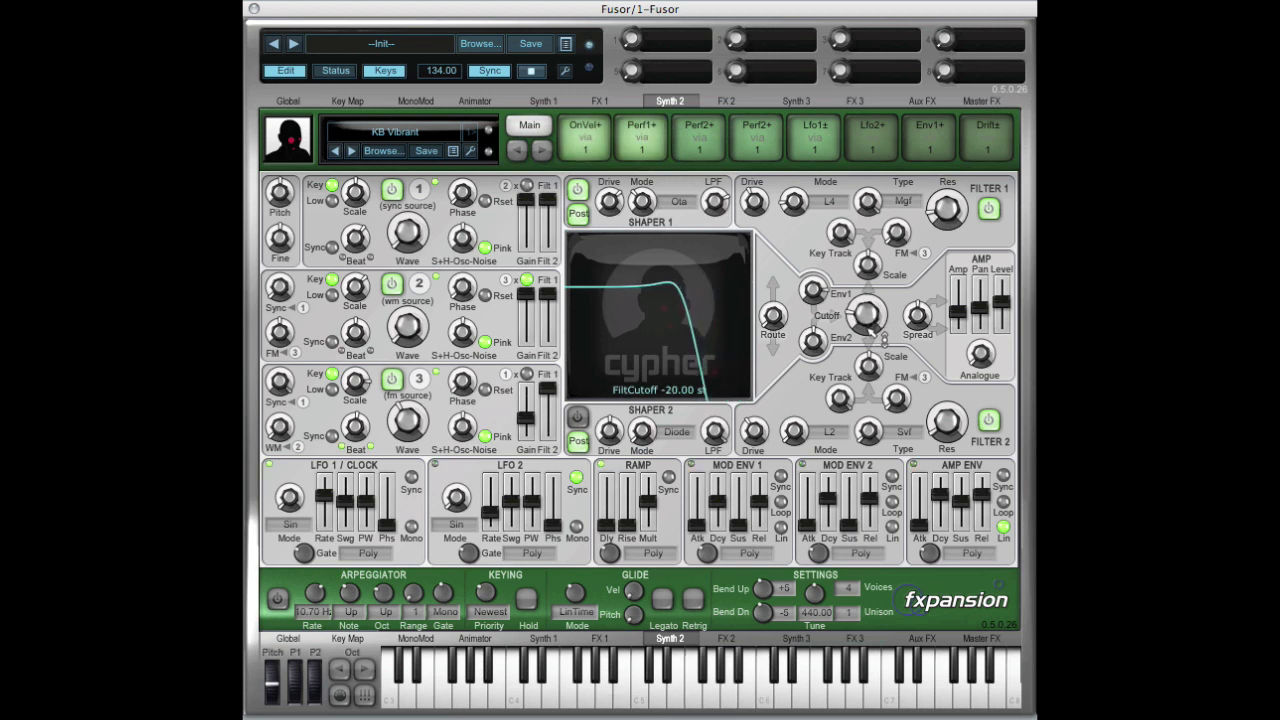
pyautogui.moveTo(946, 210); pyautogui.dragTo(964, 149)
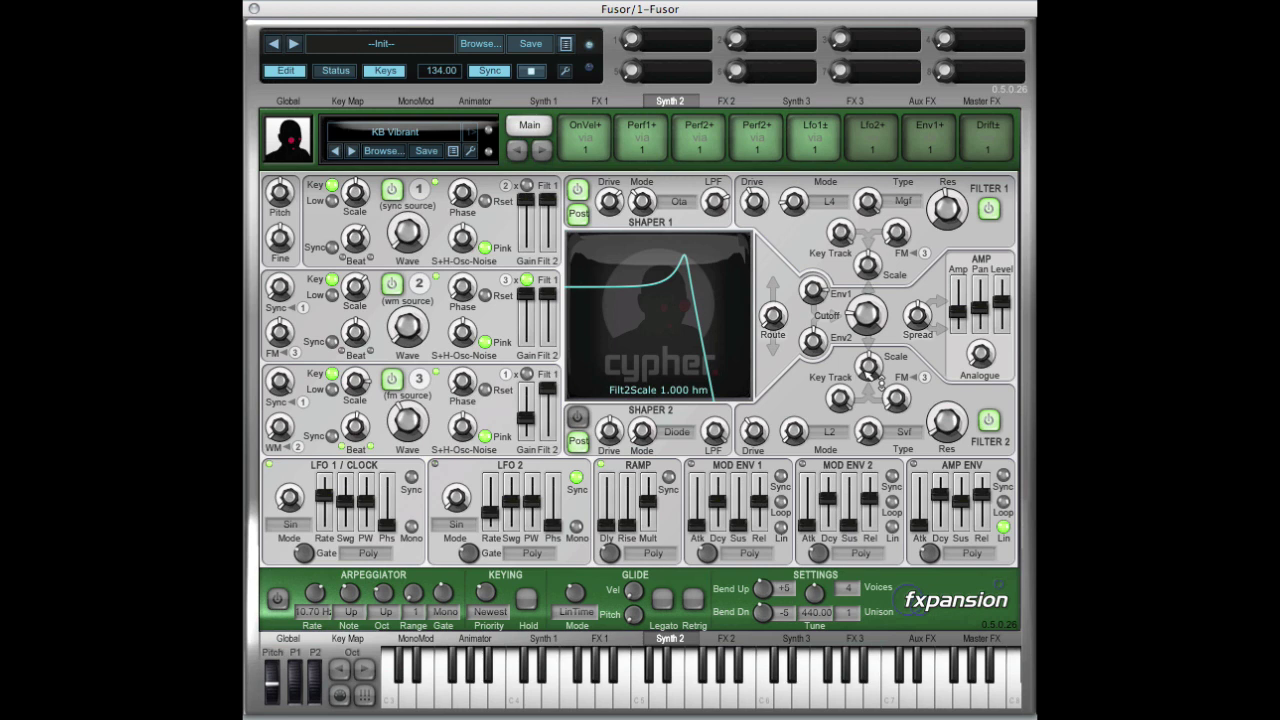
# On the Key Map, enable zone 2 and move Animator Engine 1 from zone 1 to zone 2.
pyautogui.click(347, 638)
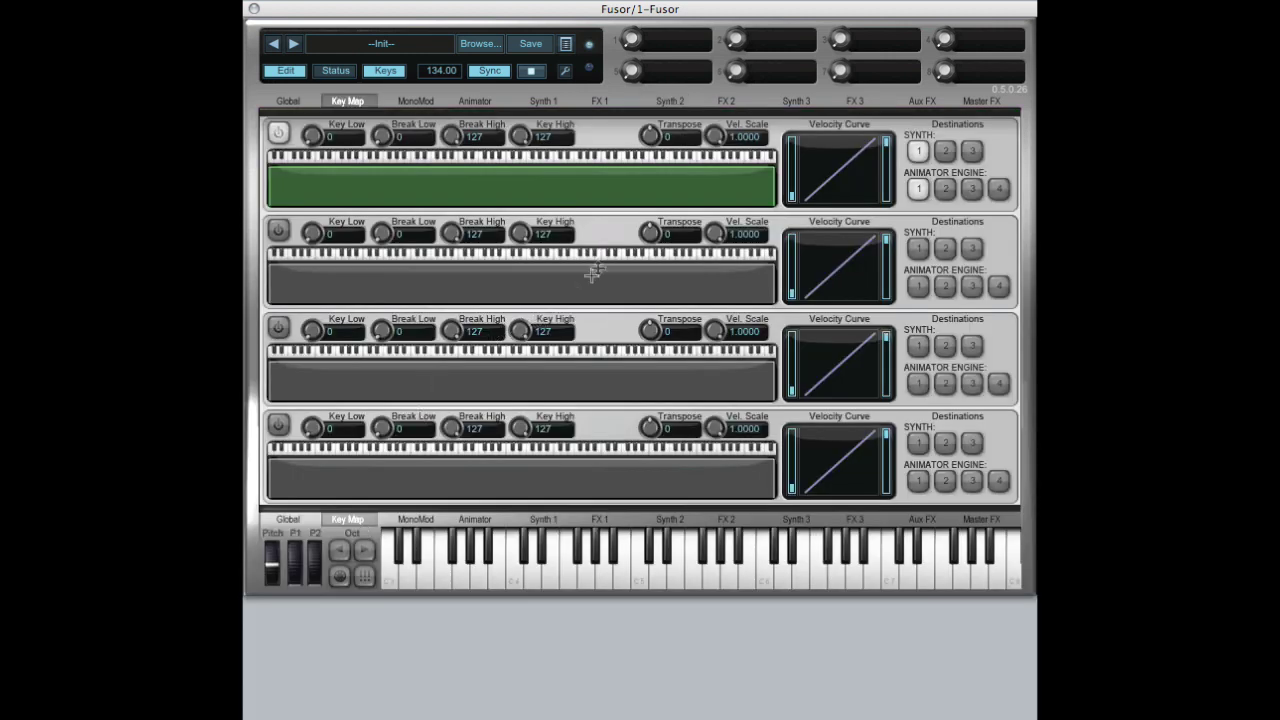
pyautogui.click(278, 230)
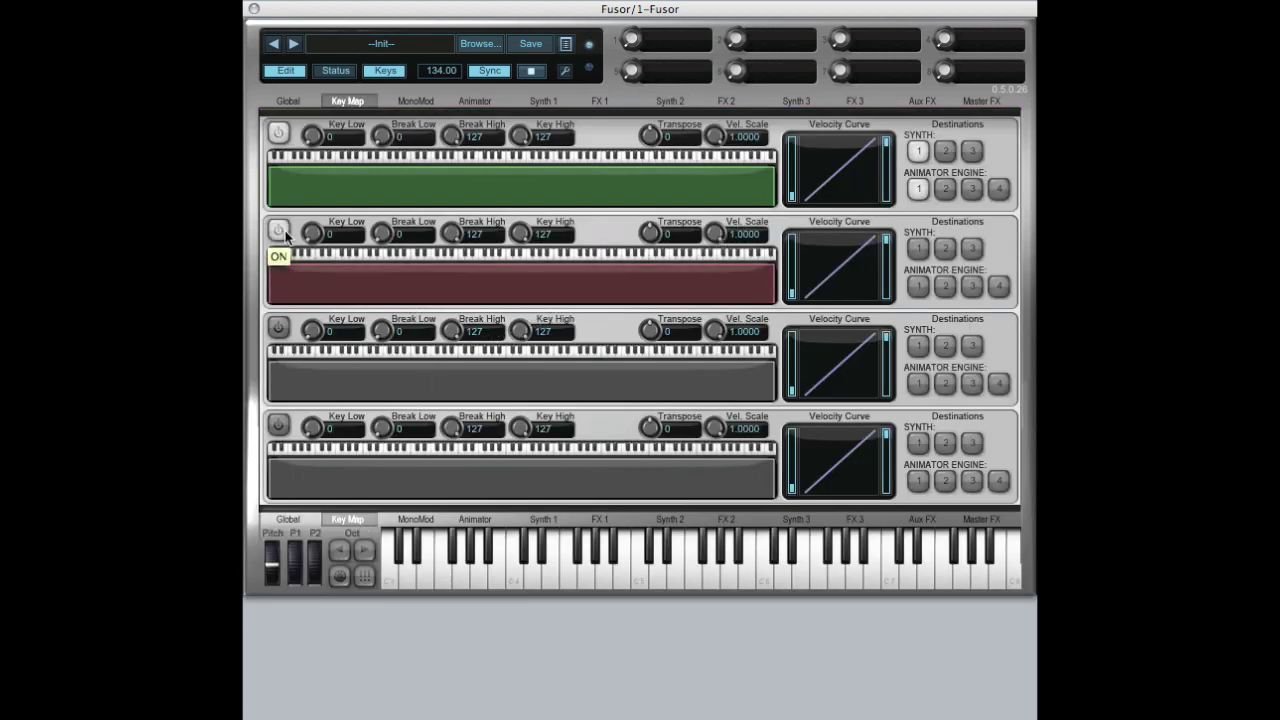
pyautogui.click(918, 188)
pyautogui.click(919, 286)
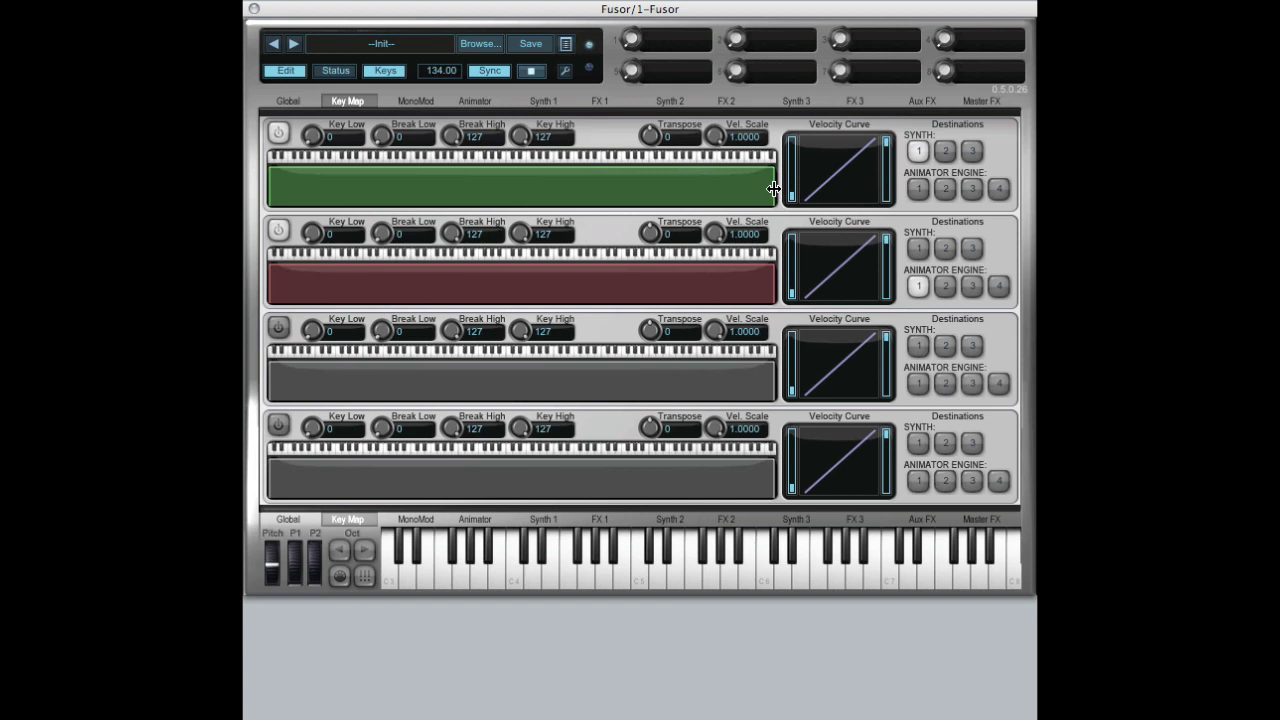
# Set zone 1 to cover notes 0–60 and zone 2 to start at note 61.
pyautogui.moveTo(776, 191); pyautogui.dragTo(506, 211)
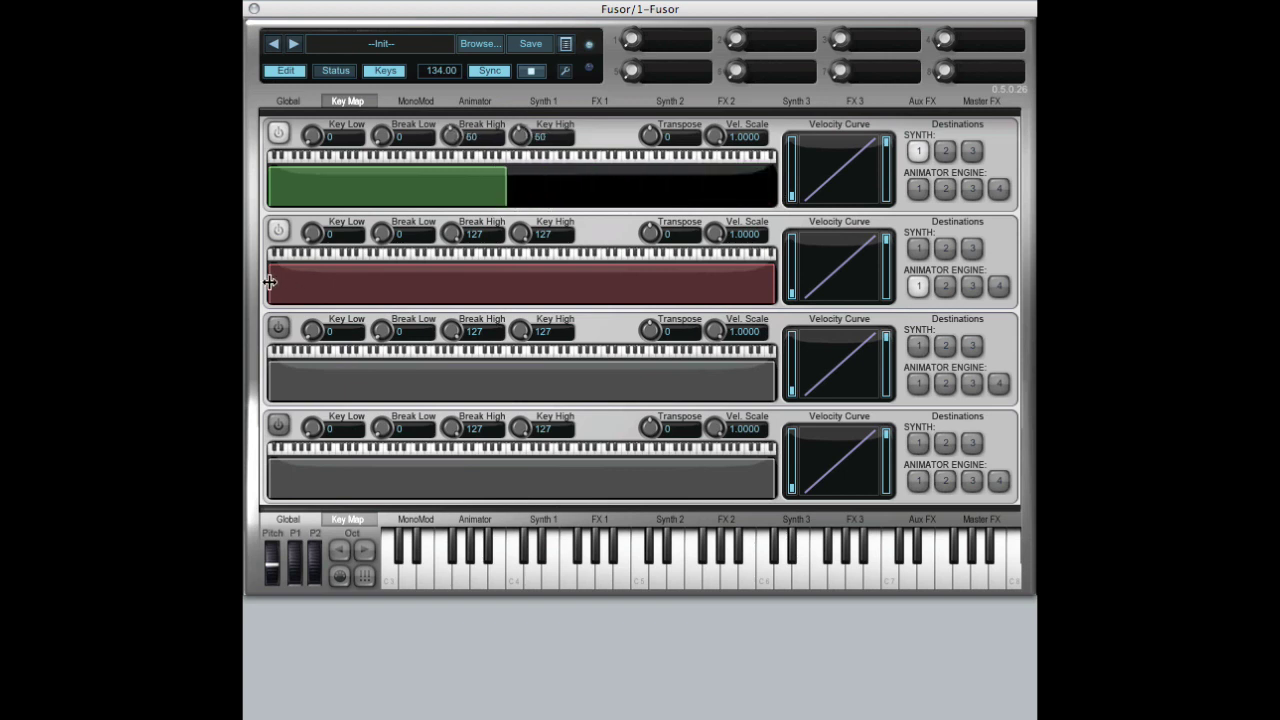
pyautogui.moveTo(268, 286); pyautogui.dragTo(508, 297)
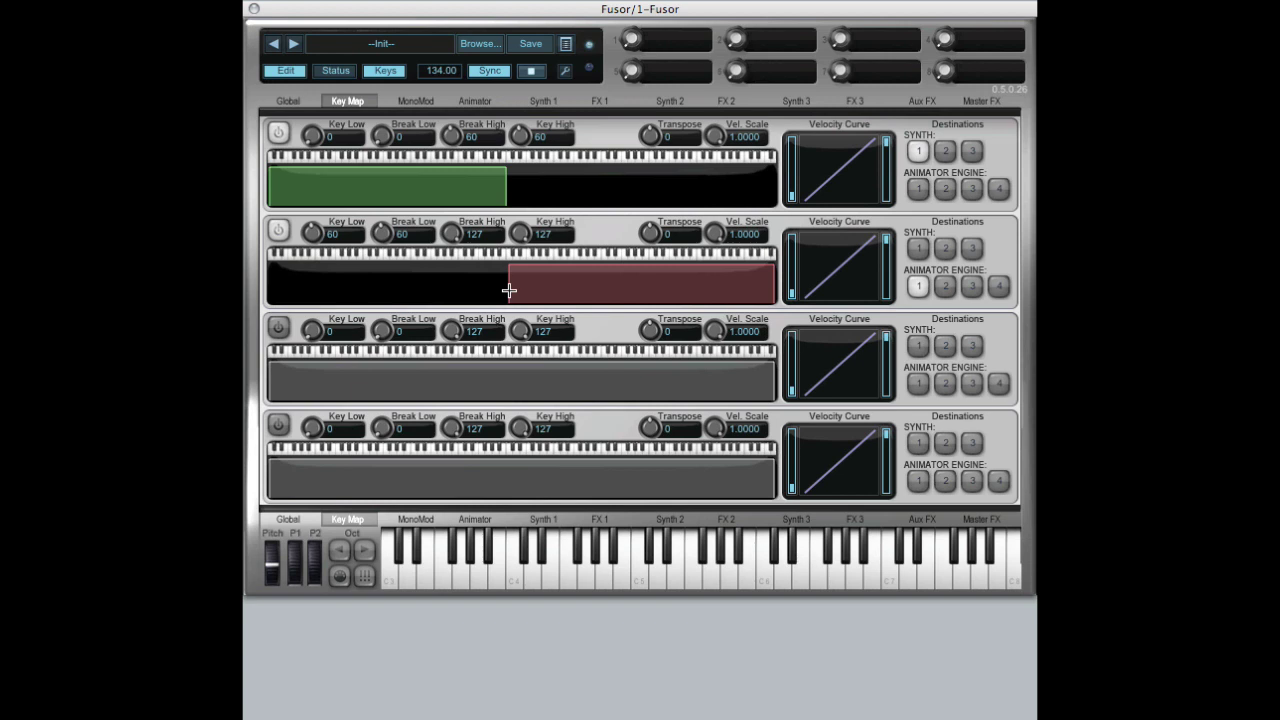
pyautogui.moveTo(508, 296); pyautogui.dragTo(513, 296)
pyautogui.moveTo(845, 175)
pyautogui.mouseDown()
pyautogui.moveTo(852, 222)
pyautogui.moveTo(843, 178)
pyautogui.mouseUp()
# Show the Synth 2 page with Cypher's KB Vibrant patch.
pyautogui.moveTo(632, 47)
# Replace the Lfo2+ mod slot with Macro1, modulating Cypher's filter cutoff by -21 st.
pyautogui.click(671, 520)
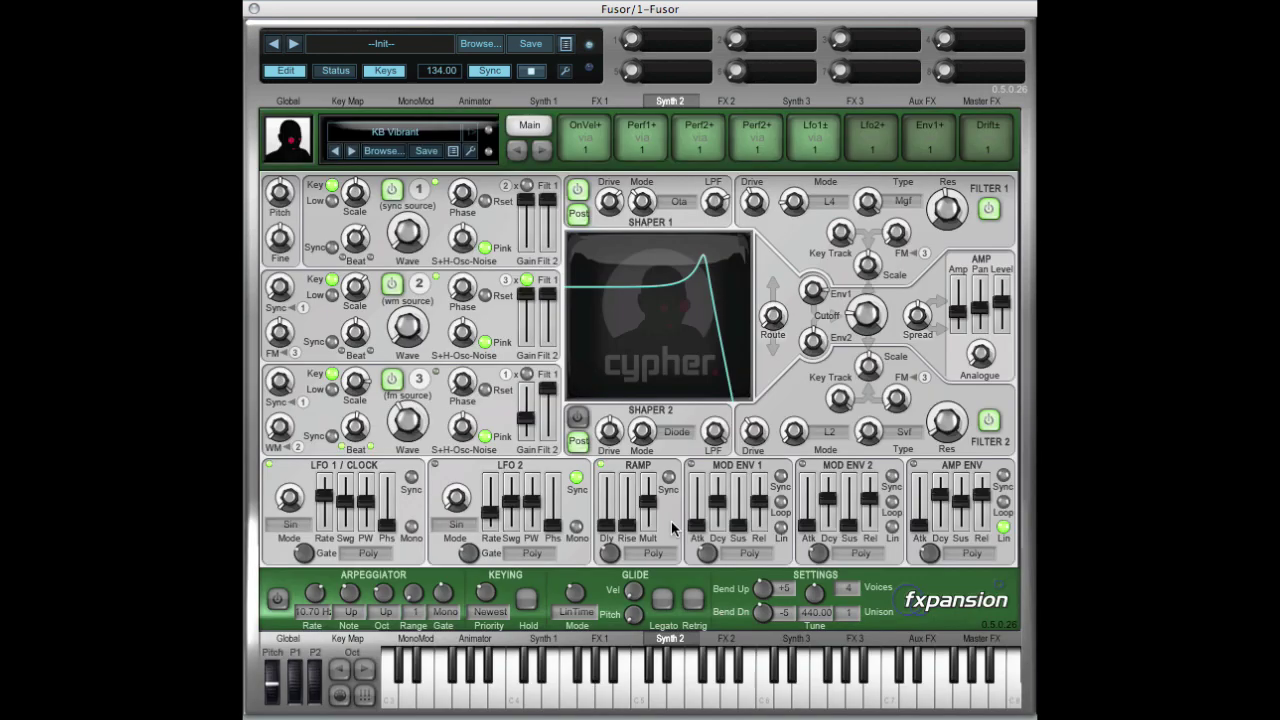
pyautogui.click(880, 131)
pyautogui.moveTo(882, 134)
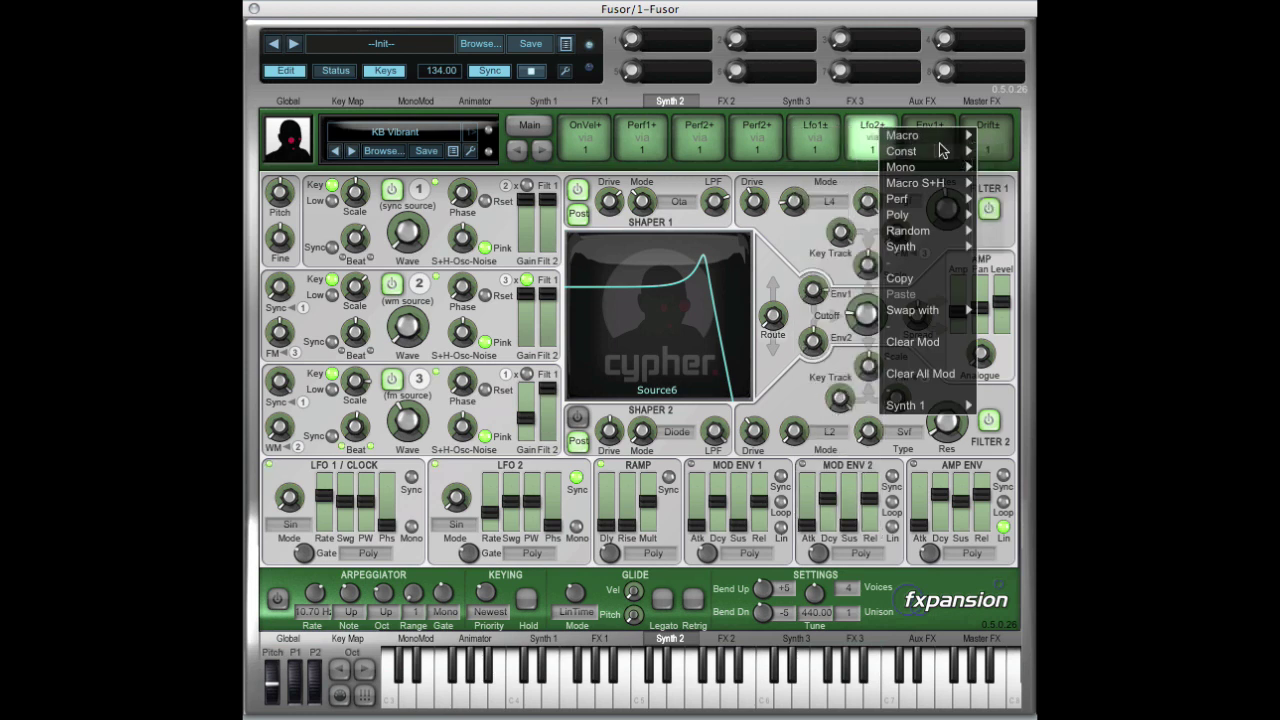
pyautogui.click(848, 178)
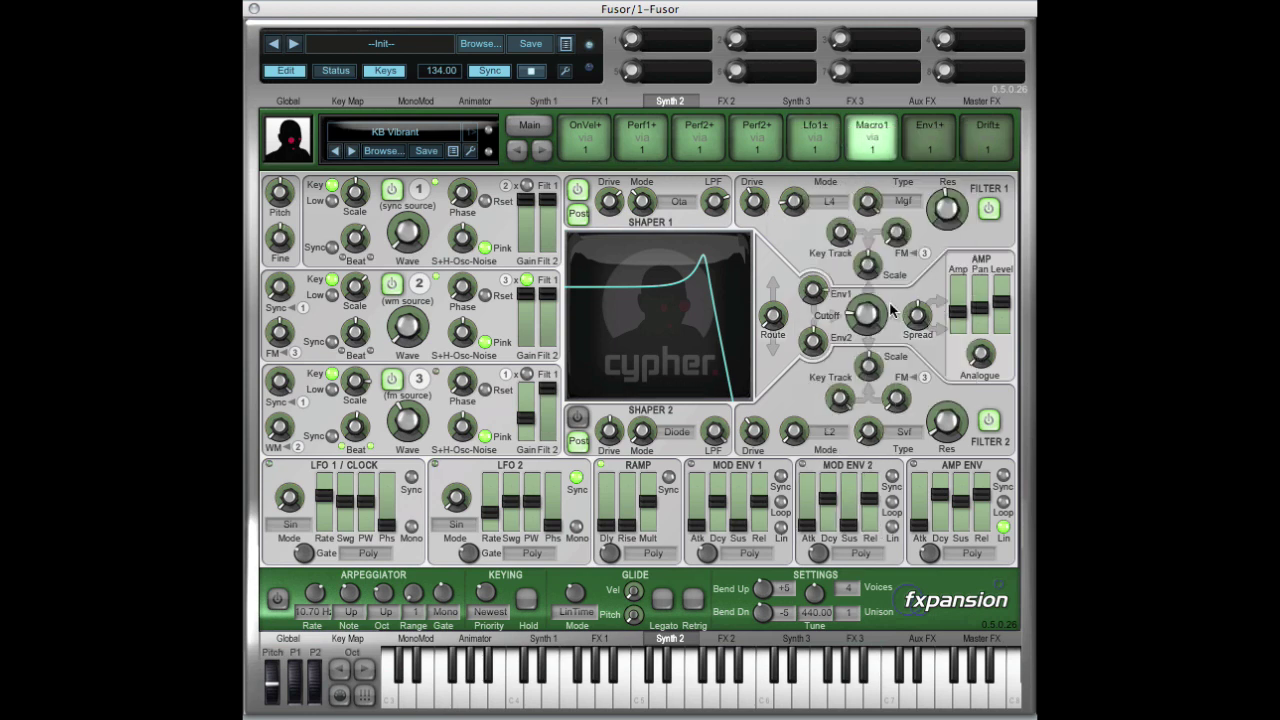
pyautogui.moveTo(899, 322)
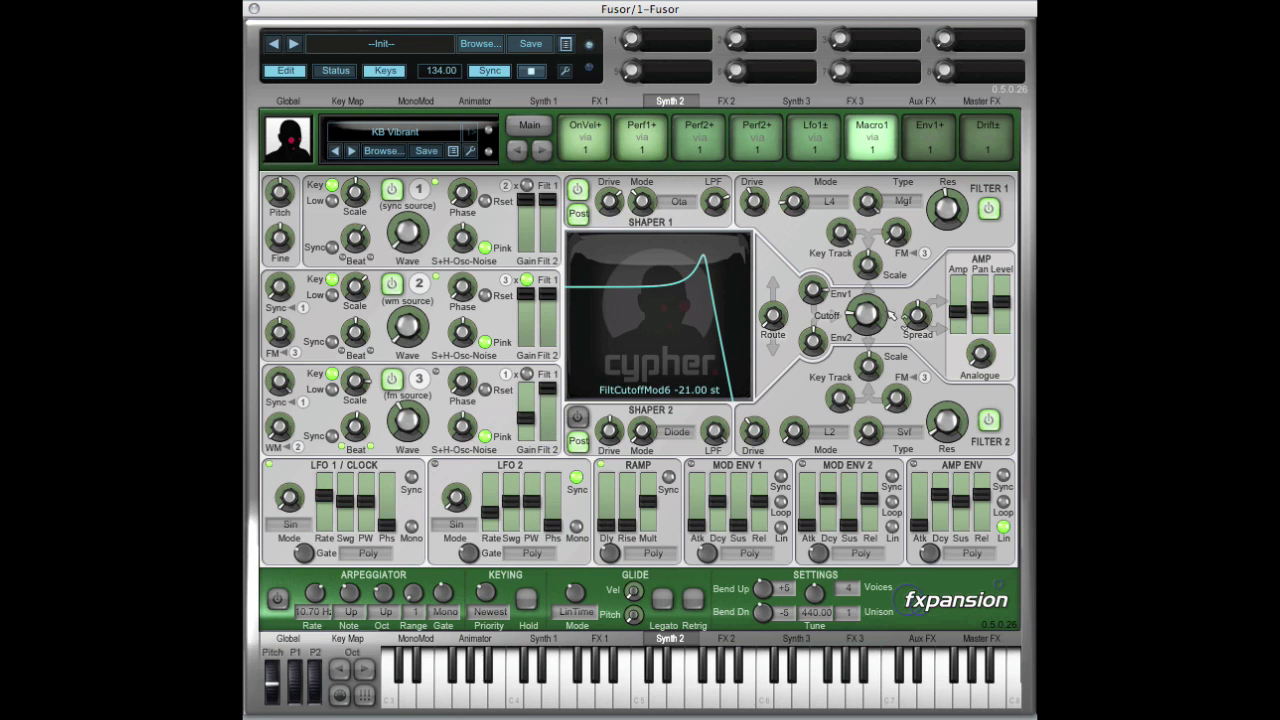
pyautogui.moveTo(882, 285)
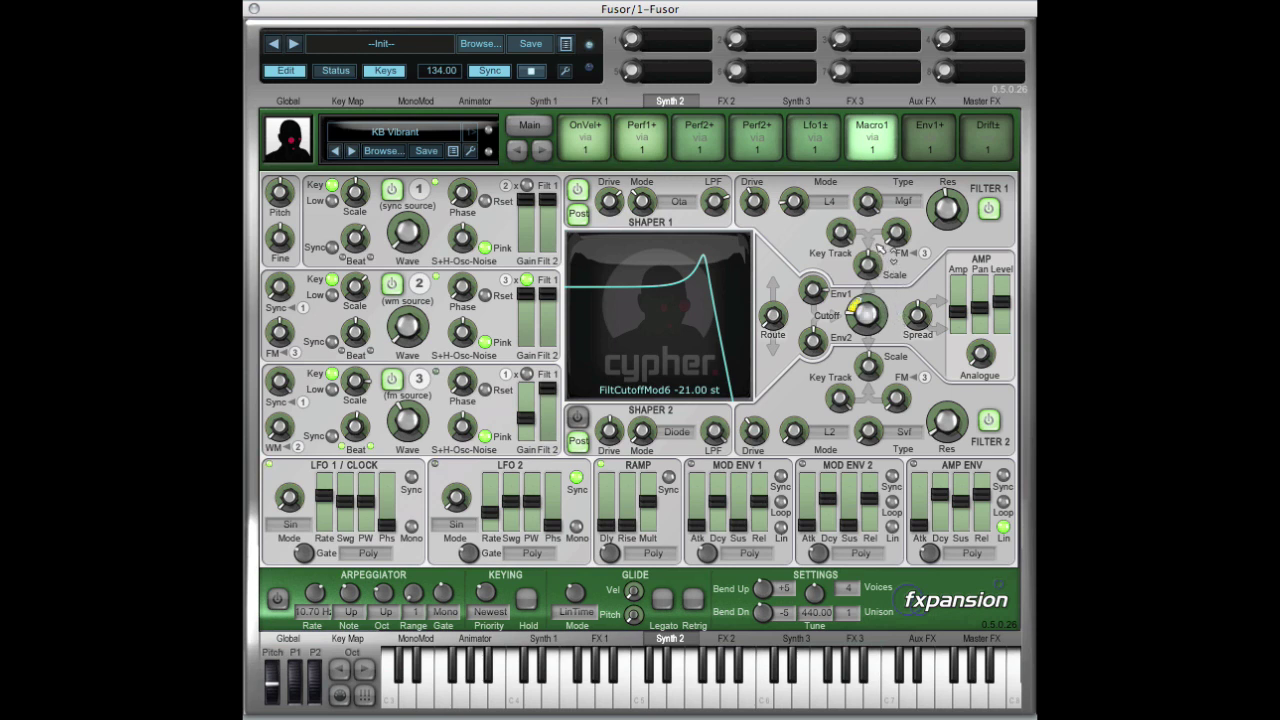